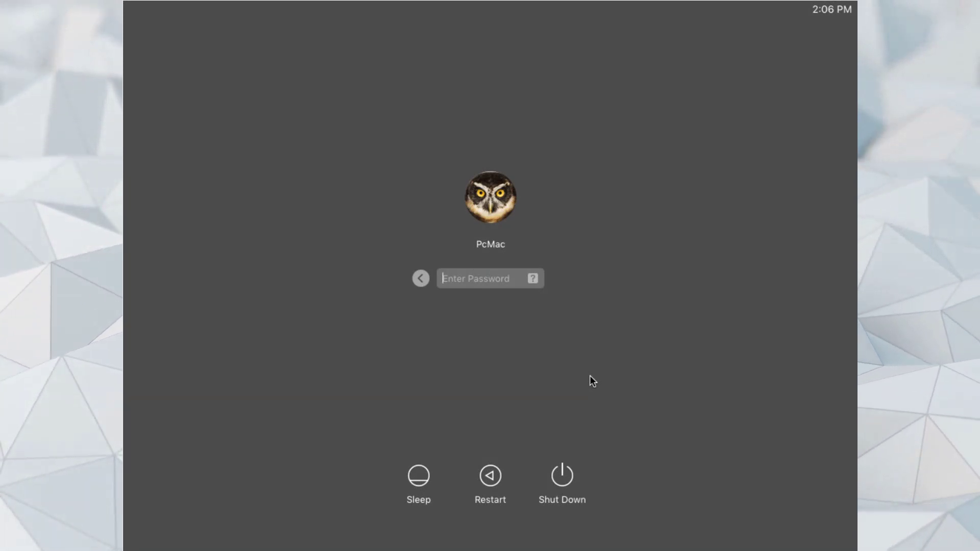
- Log in to the macOS user account by entering its password
click(468, 274)
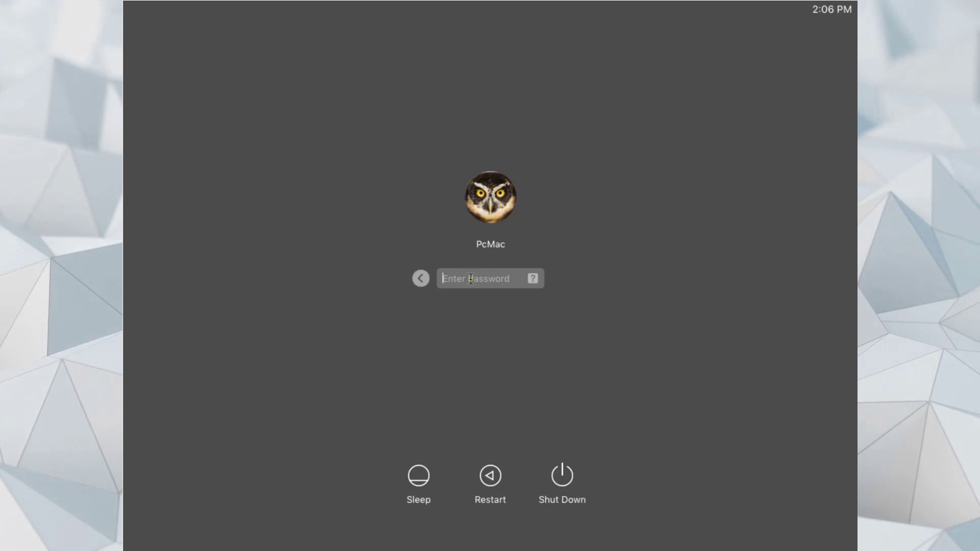
text(••••••••)
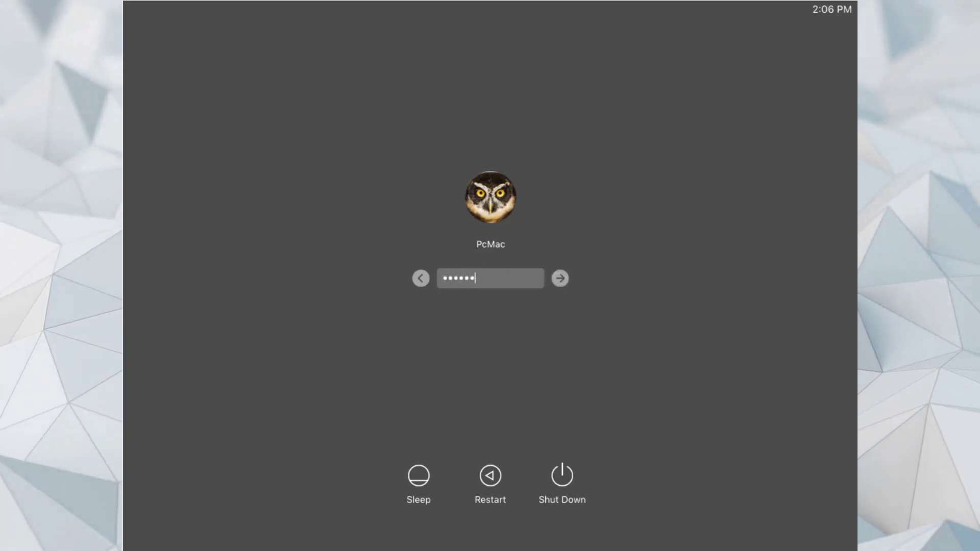
key(Return)
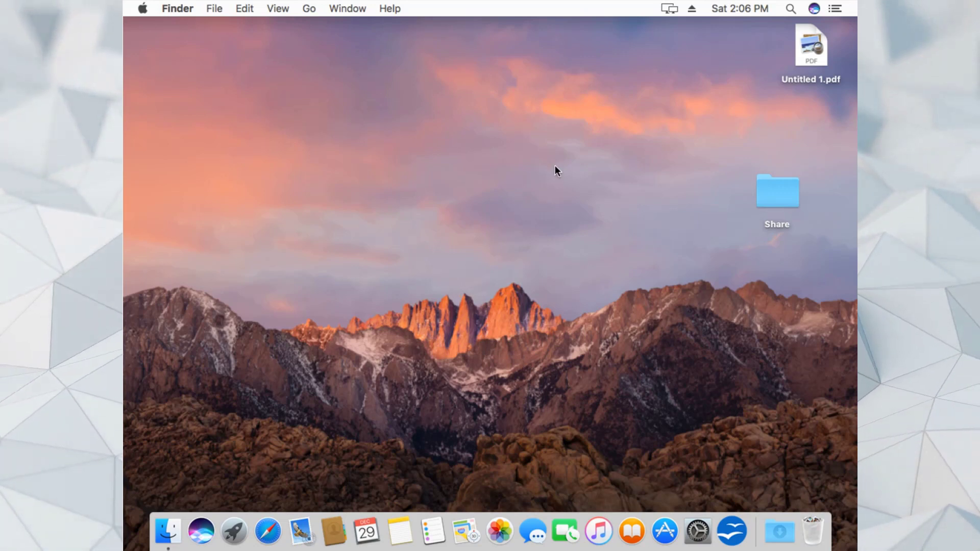
- Launch System Preferences, go to the Network pane, and start adding a new network service
click(141, 13)
click(142, 13)
click(142, 13)
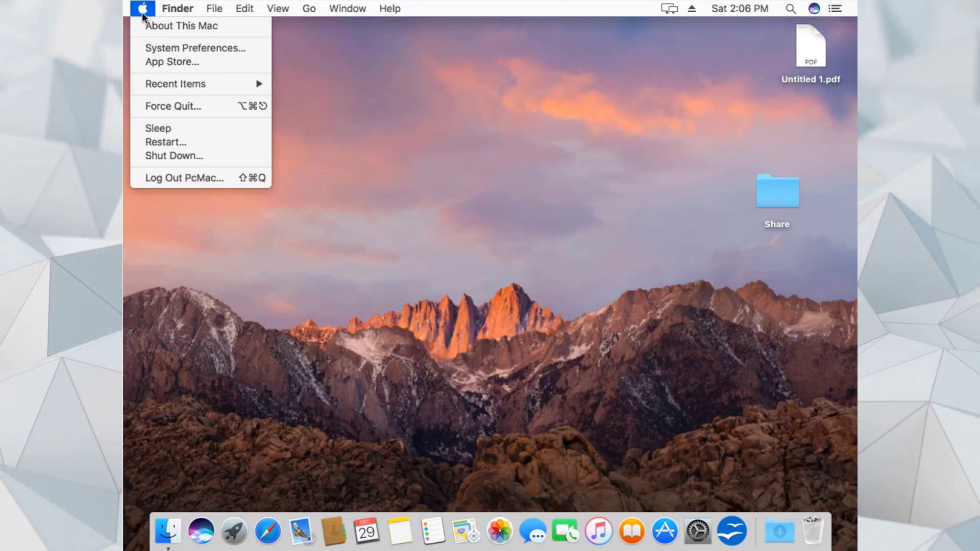
click(158, 48)
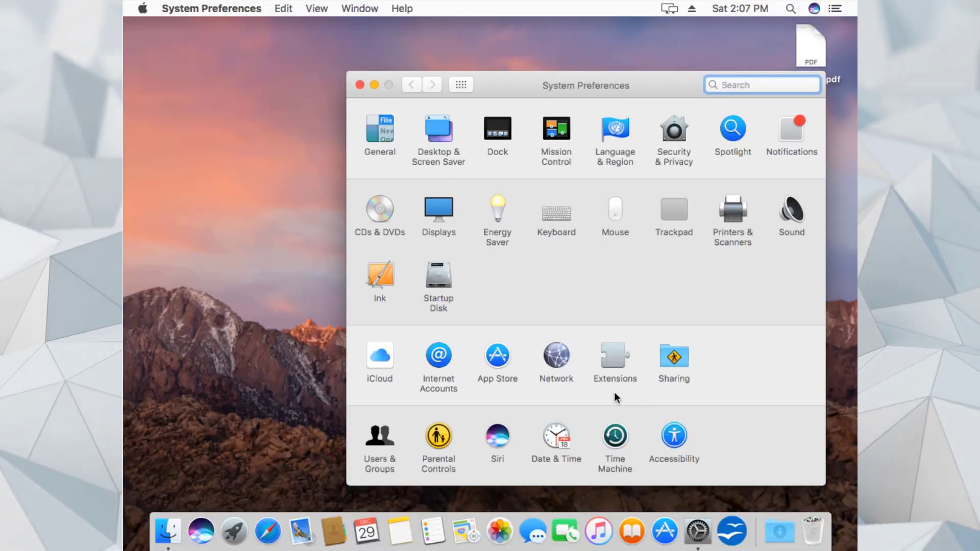
click(557, 362)
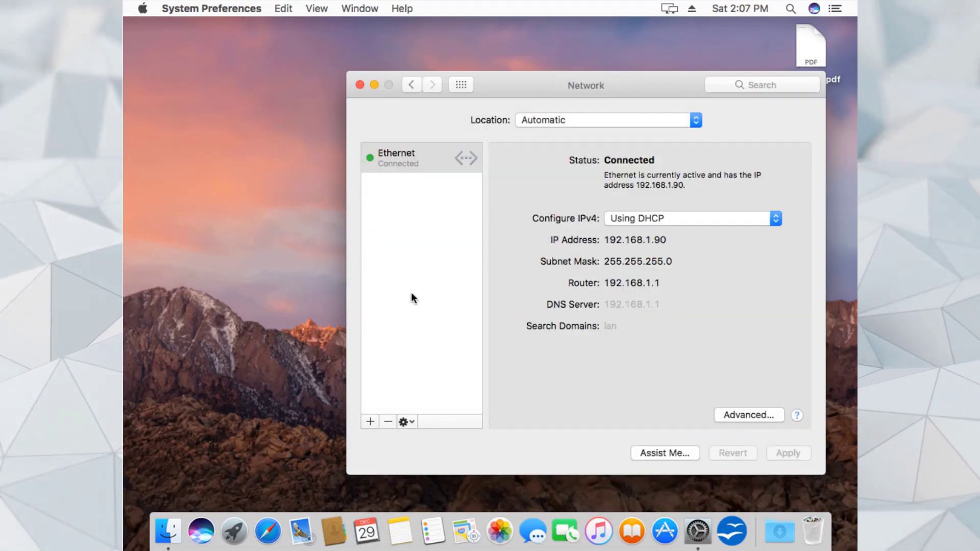
click(371, 421)
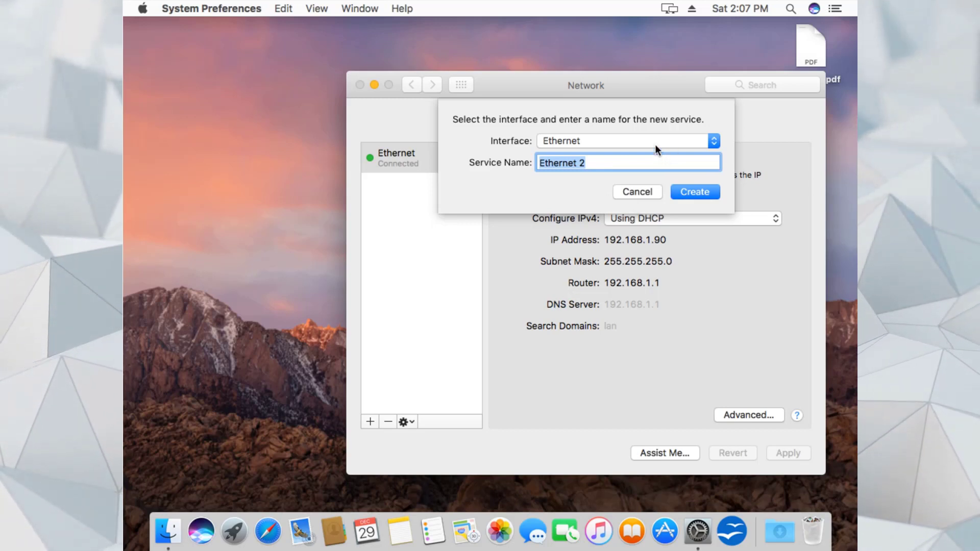
- Set the new service's interface to VPN and its VPN type to L2TP over IPSec
click(654, 143)
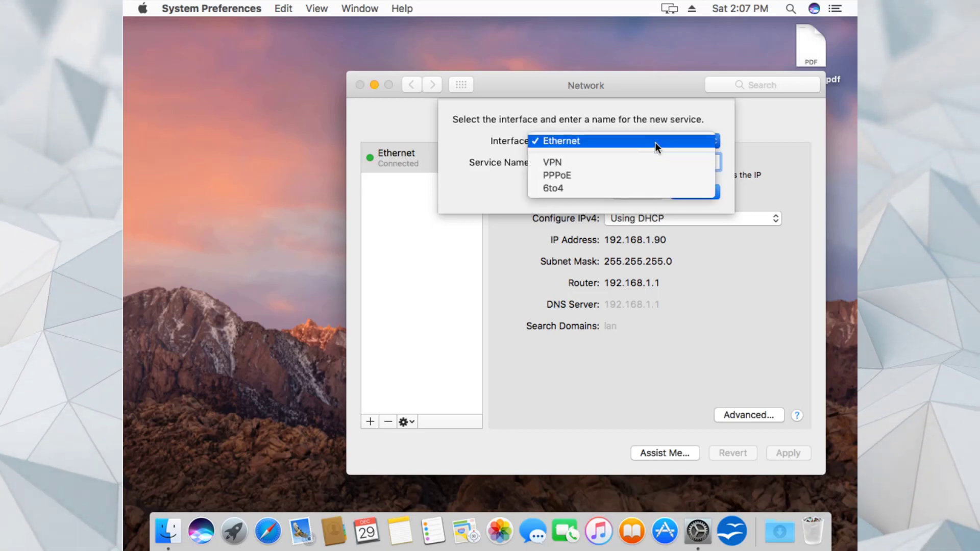
click(589, 164)
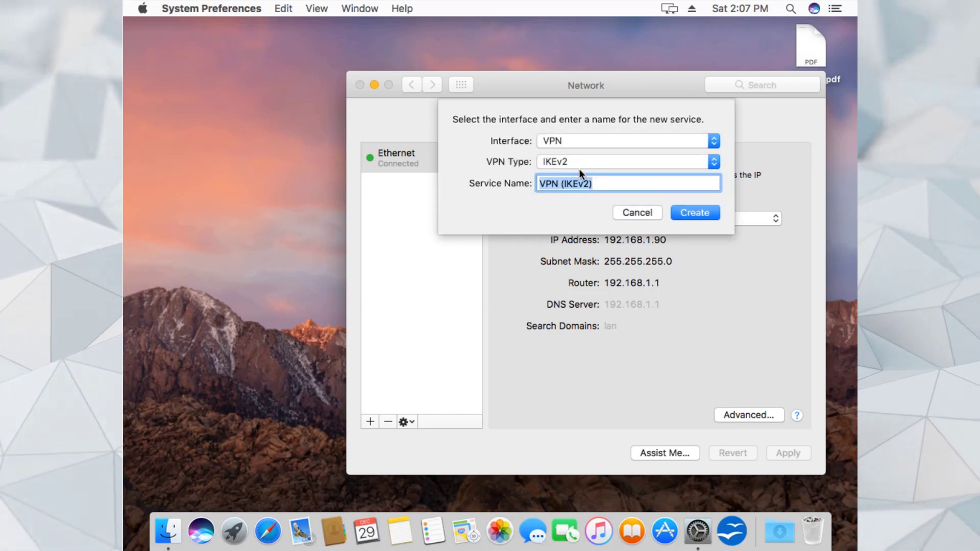
click(610, 165)
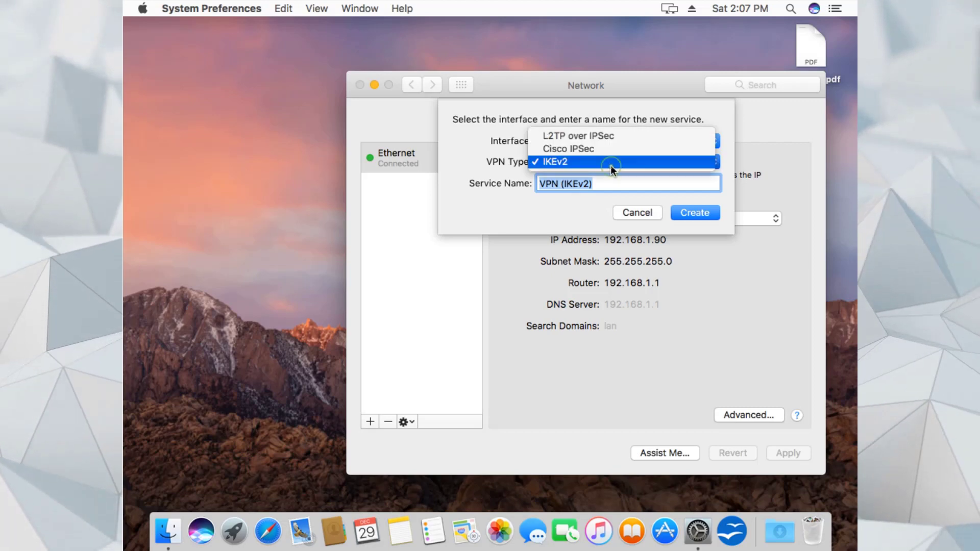
click(590, 137)
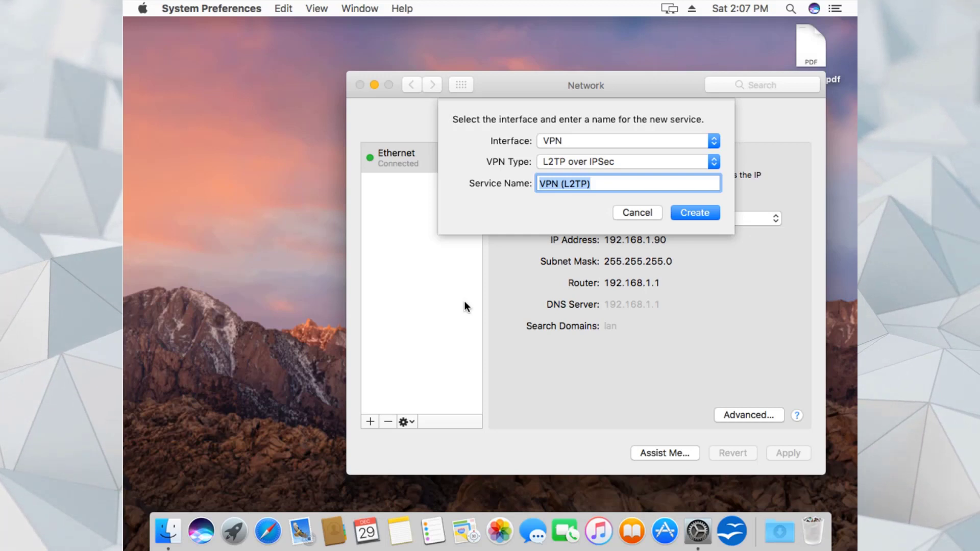
click(267, 531)
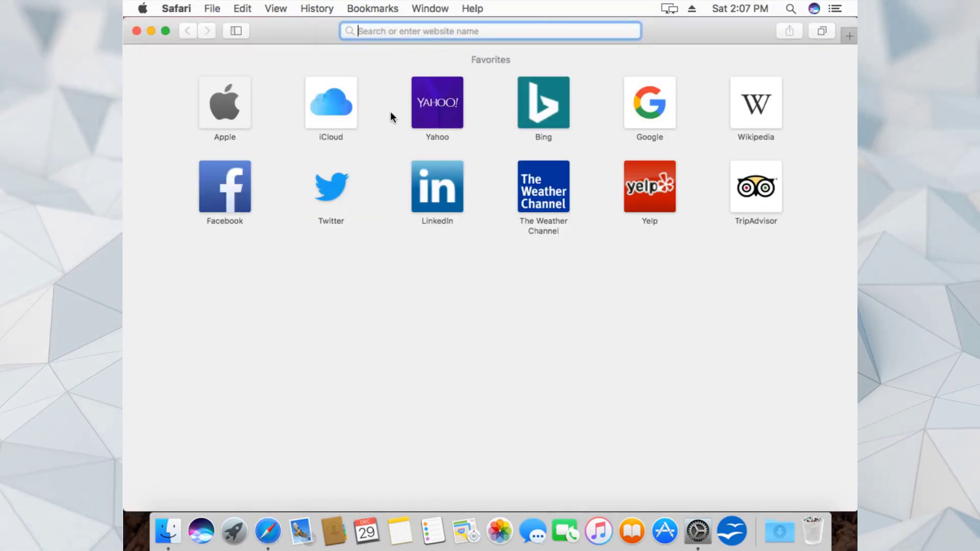
- Load vpngate.net past the certificate warning and scroll down to the public server table
text(vpngate.net)
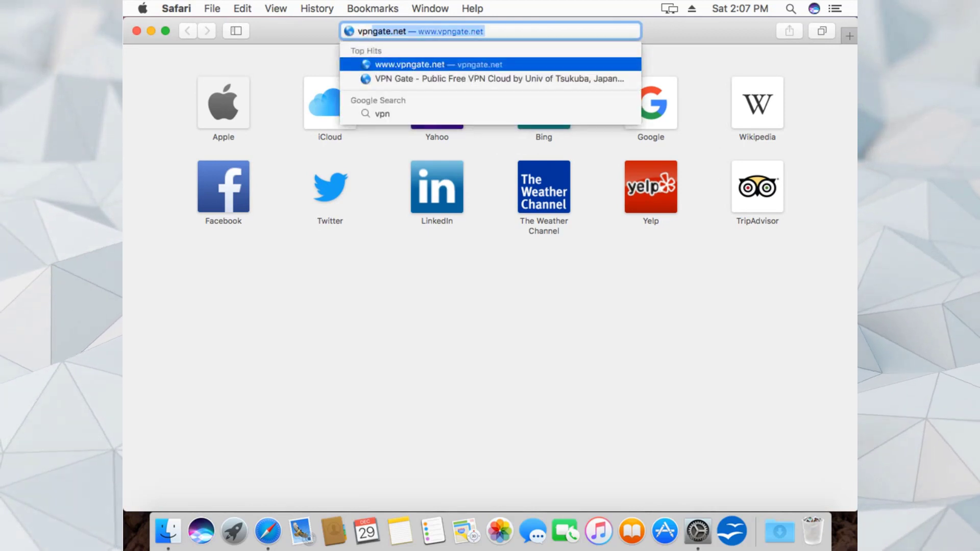
key(Return)
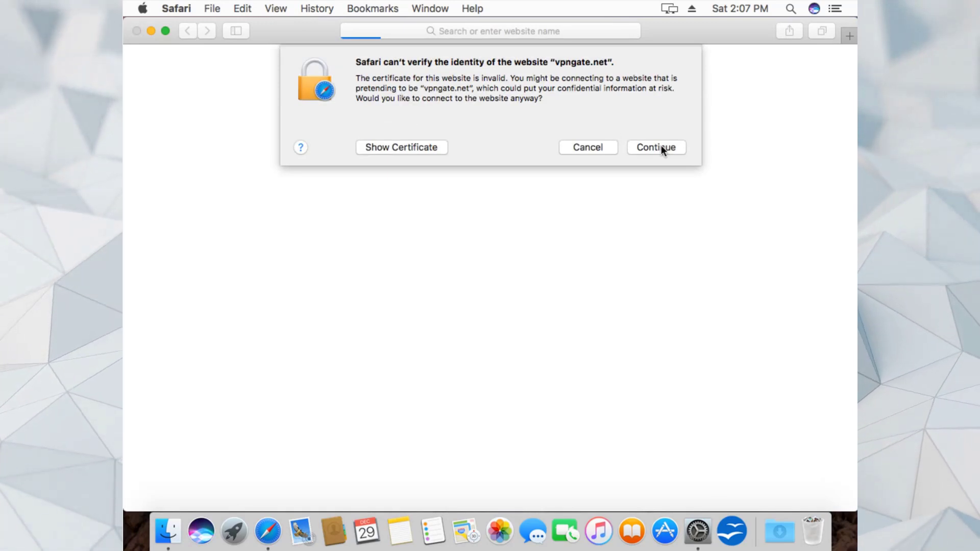
click(660, 148)
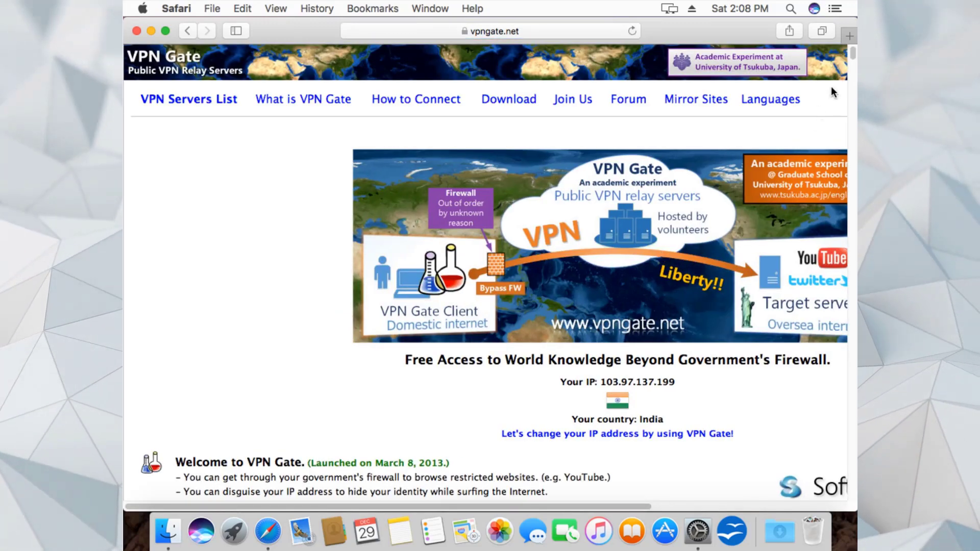
drag(853, 55, 854, 75)
scroll(853, 72, down, 3)
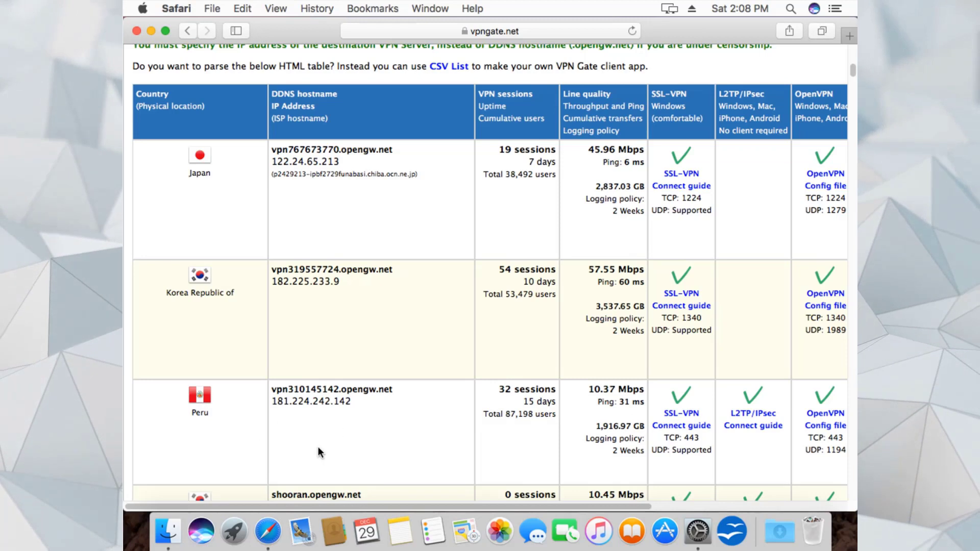
click(698, 531)
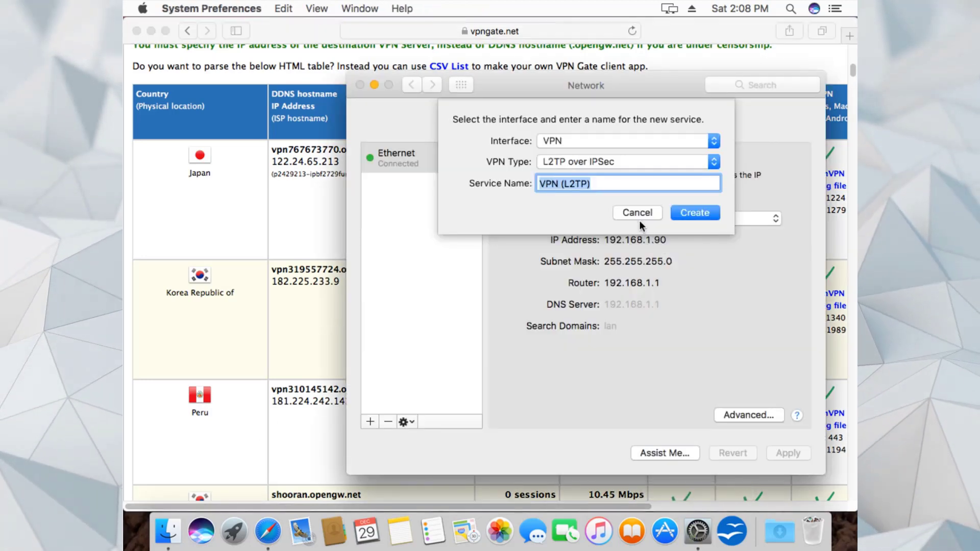
- Create the VPN service named Peru and copy the Peru server hostname vpn310145142.opengw.net
text(Peru)
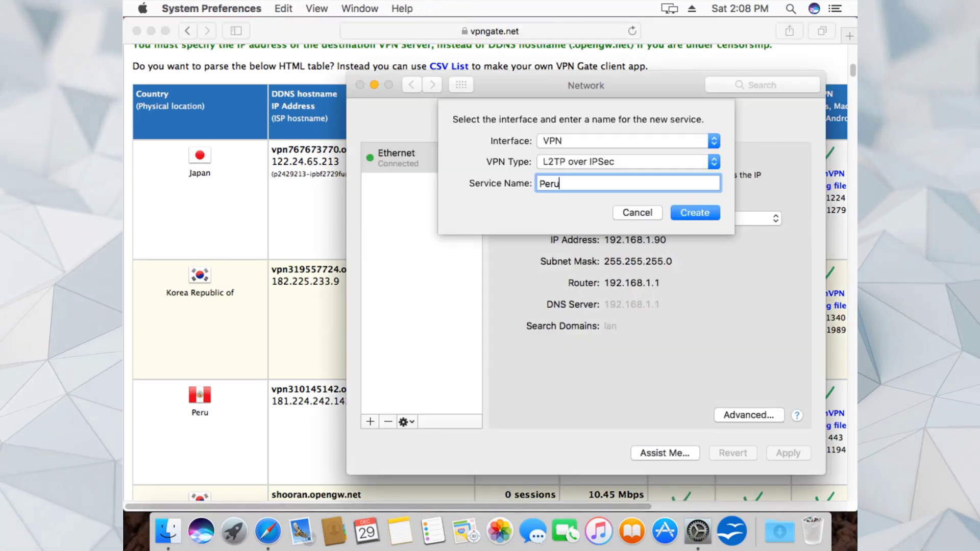
click(708, 210)
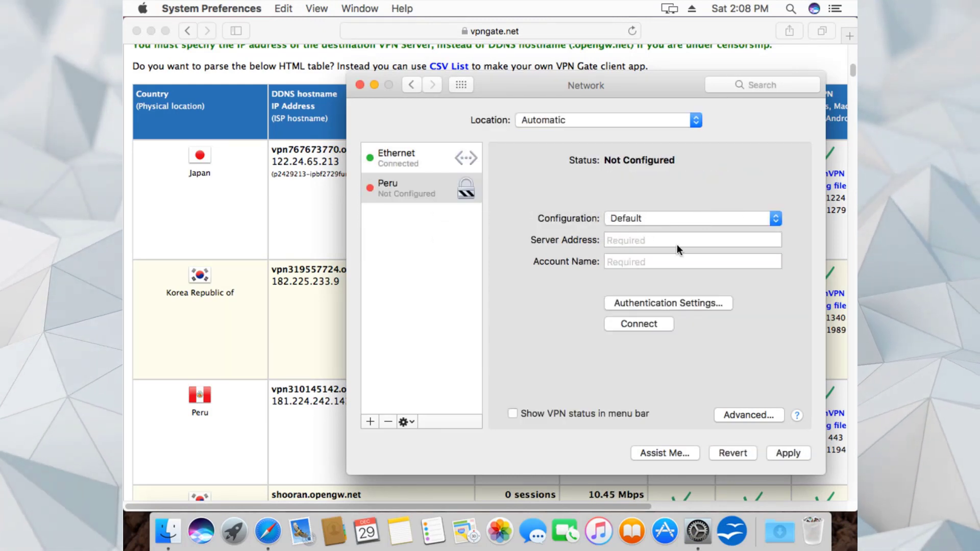
click(316, 424)
drag(399, 389, 295, 381)
key(super+c)
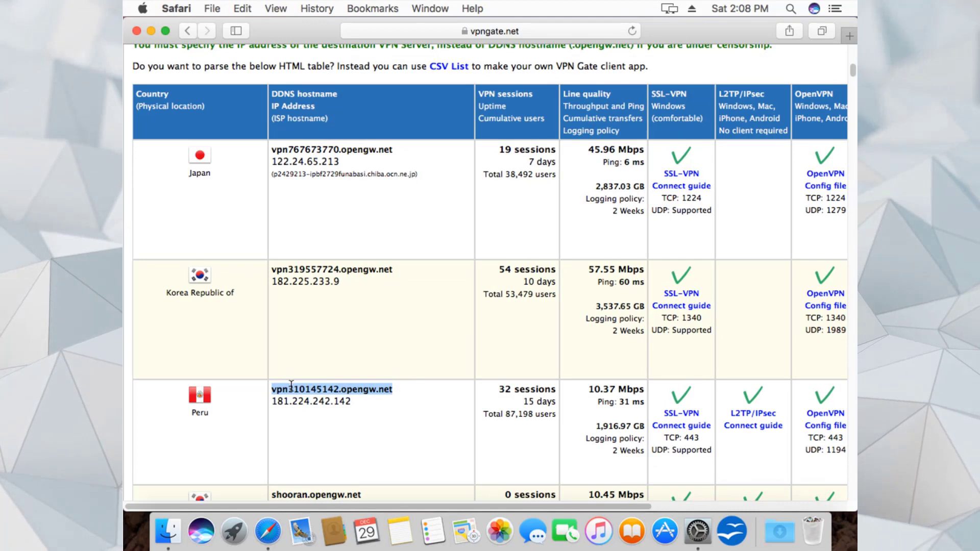
right_click(296, 392)
click(292, 385)
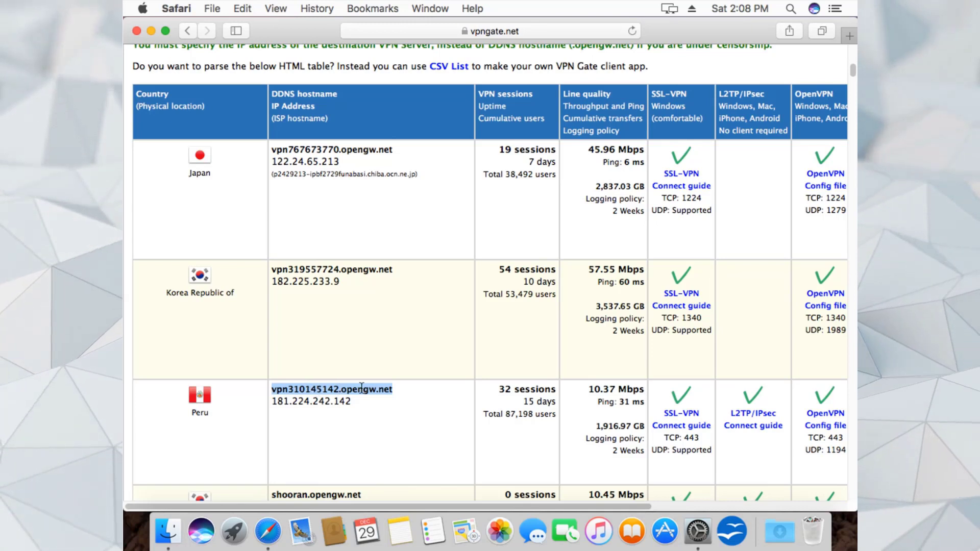
click(697, 531)
- Paste vpn310145142.opengw.net as the Peru server address and enter the account name
click(638, 240)
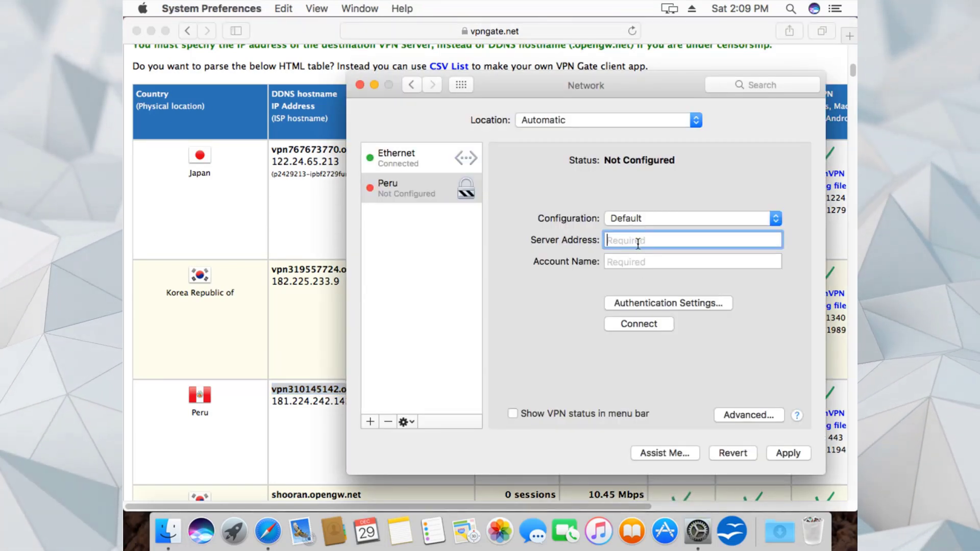
right_click(638, 241)
click(663, 278)
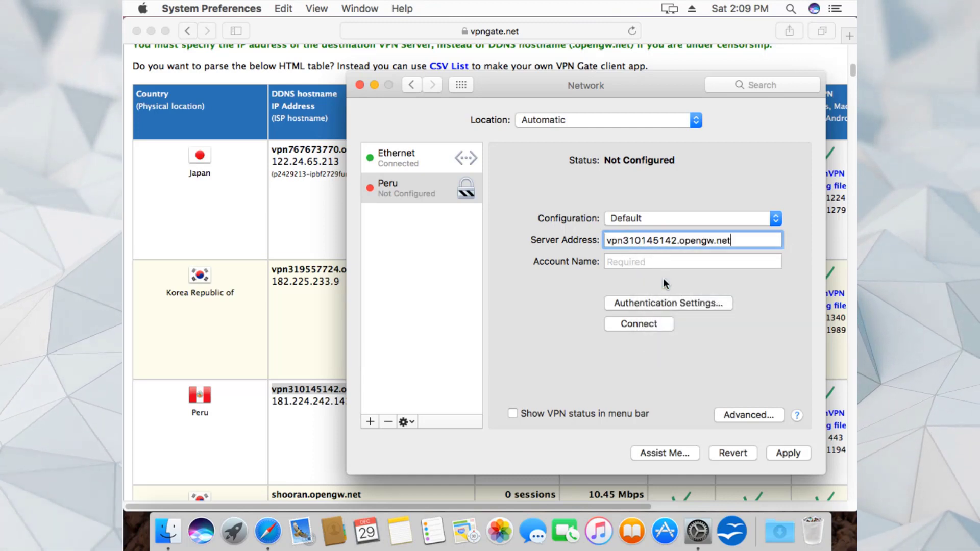
click(658, 262)
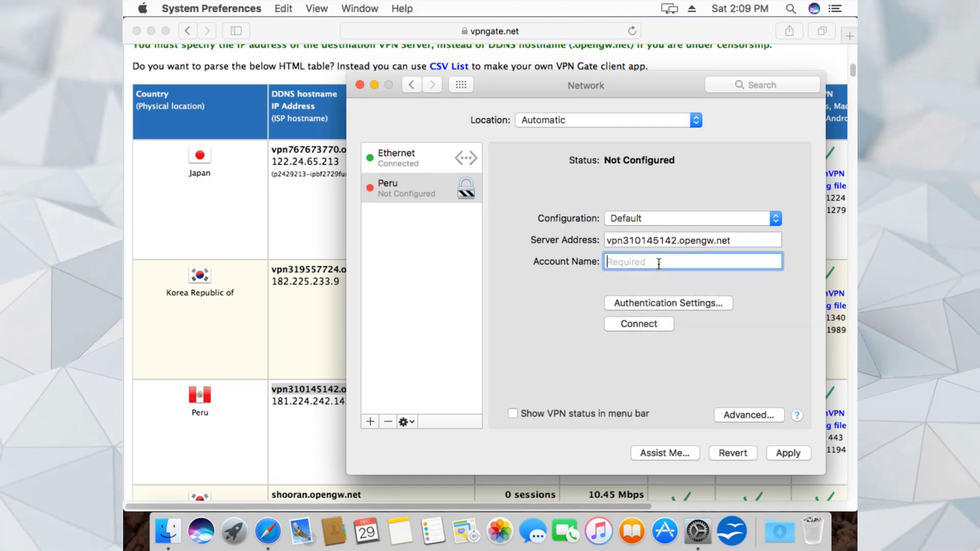
text(vpn)
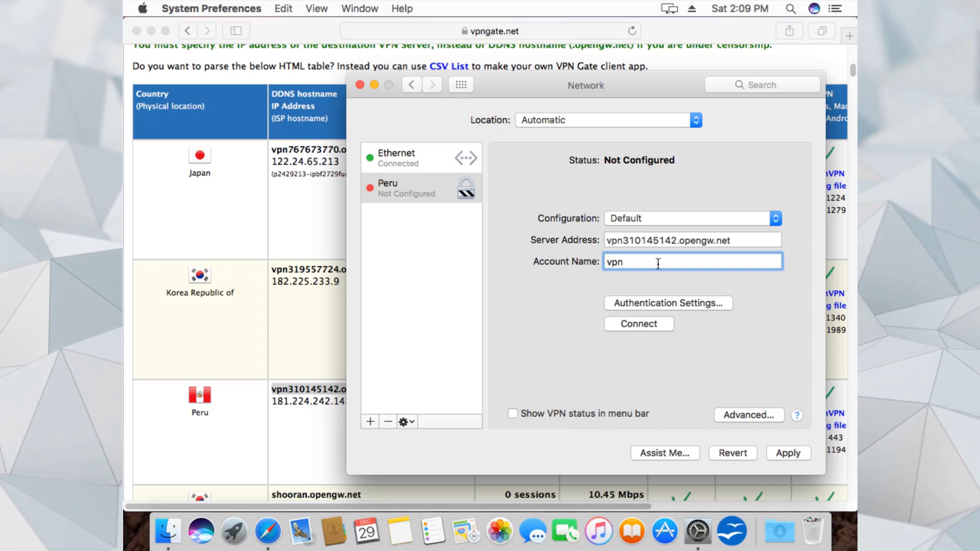
- Enter the authentication password and shared secret for the Peru VPN and confirm them
click(672, 303)
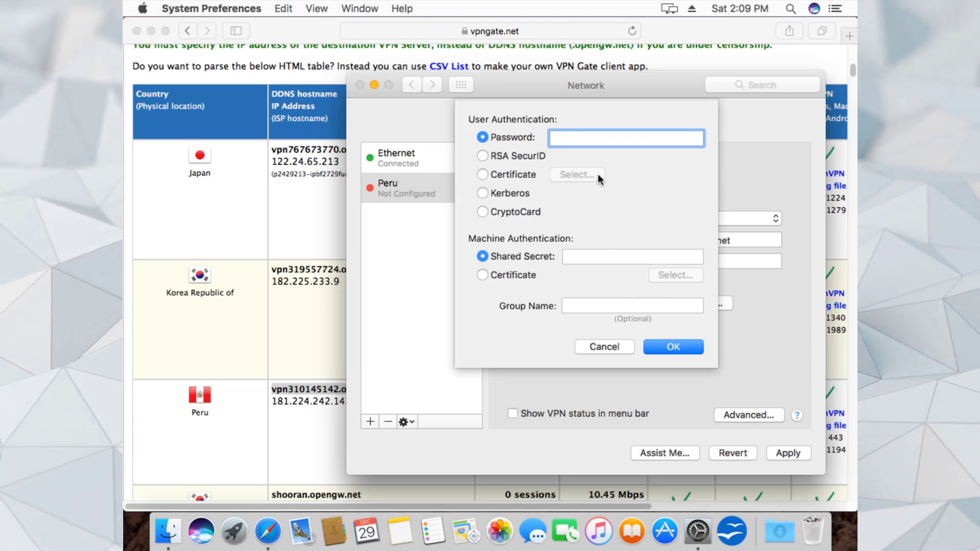
text(vpn)
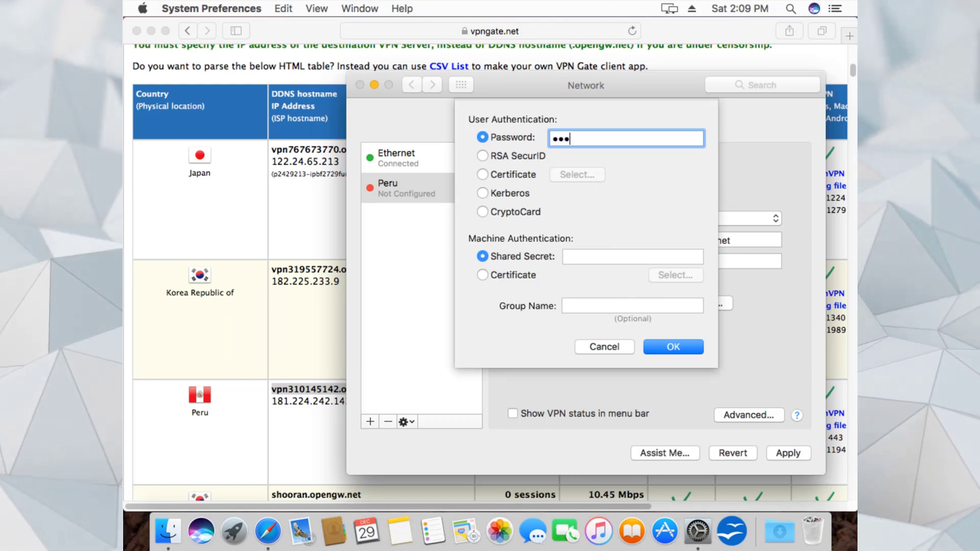
click(600, 259)
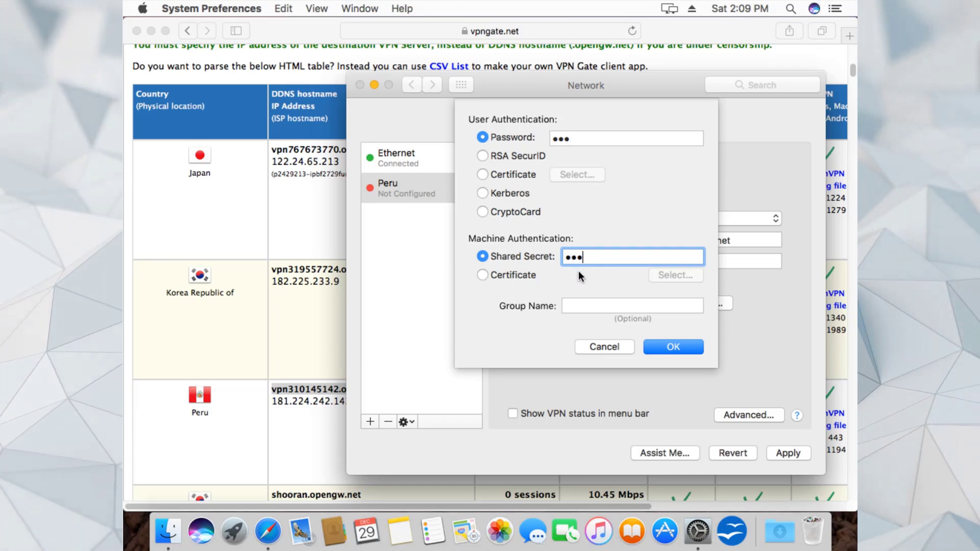
click(659, 347)
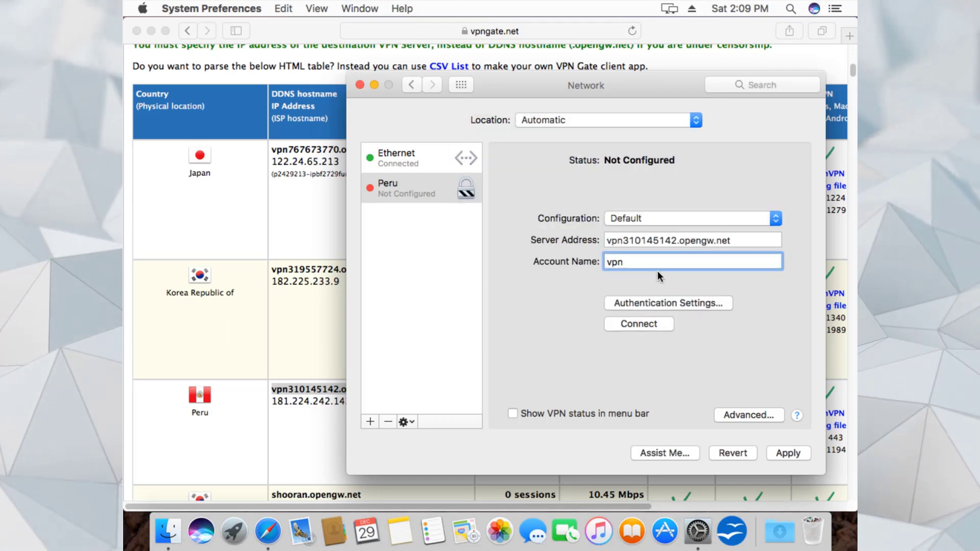
- Enable VPN status in the menu bar and sending all traffic over VPN, then apply
click(513, 414)
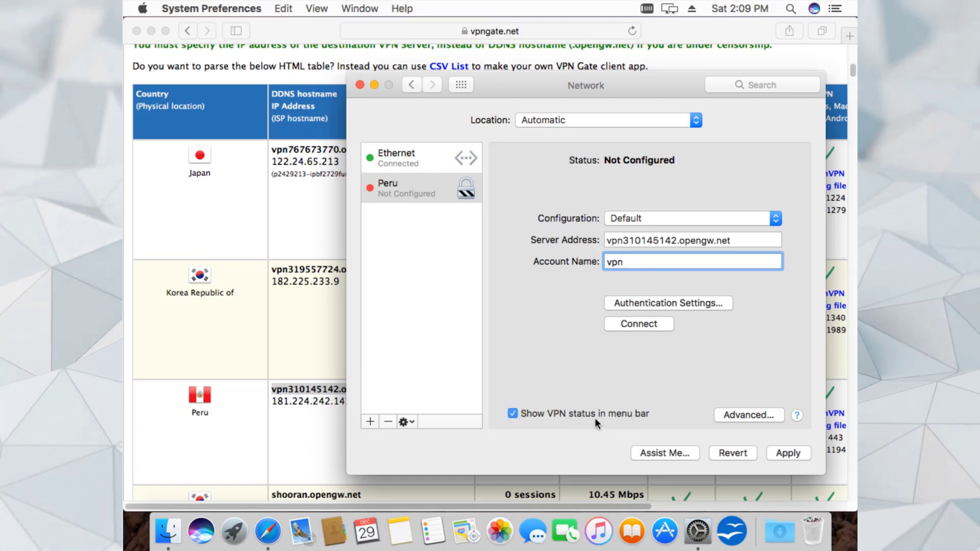
click(737, 413)
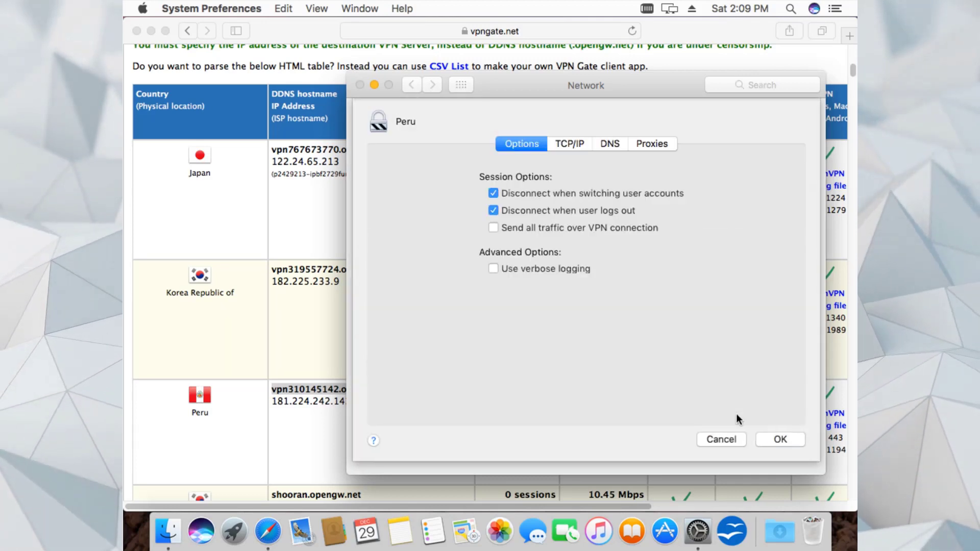
click(493, 228)
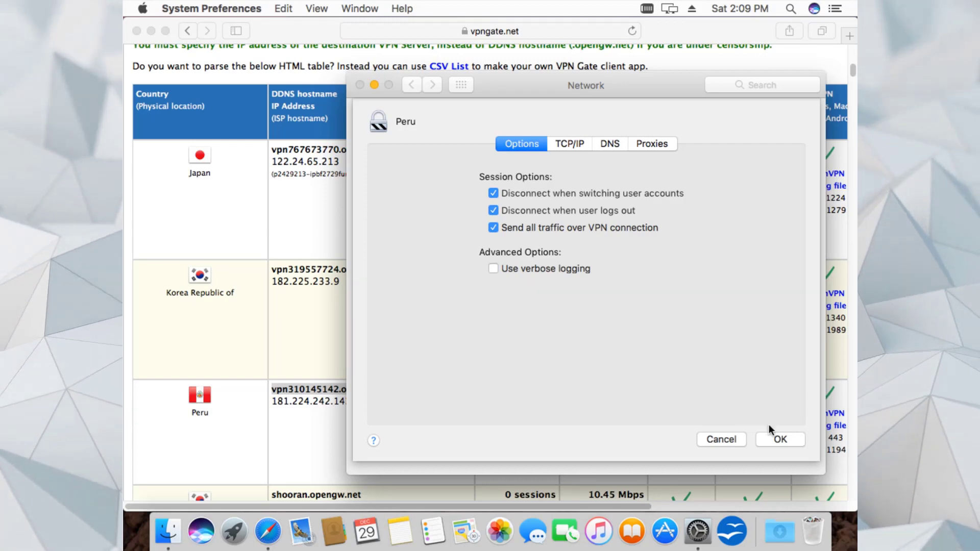
click(780, 438)
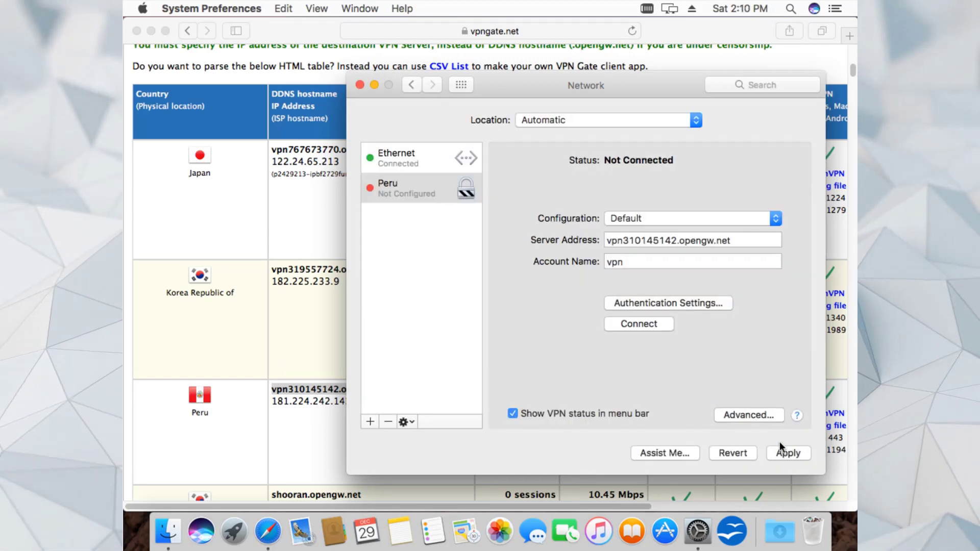
click(784, 451)
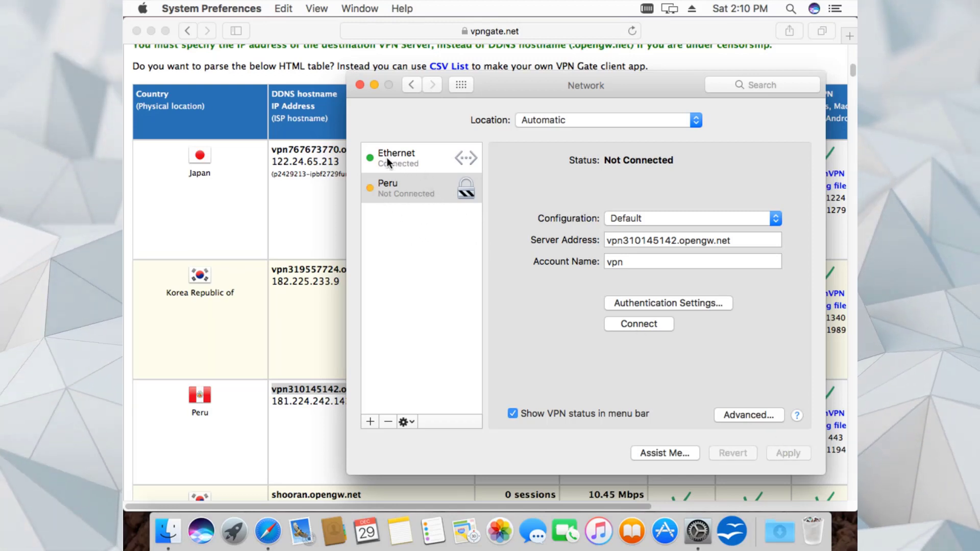
- Google 'whats my location' and open mylocation.org, which shows Gurgaon, Haryana, India
click(535, 29)
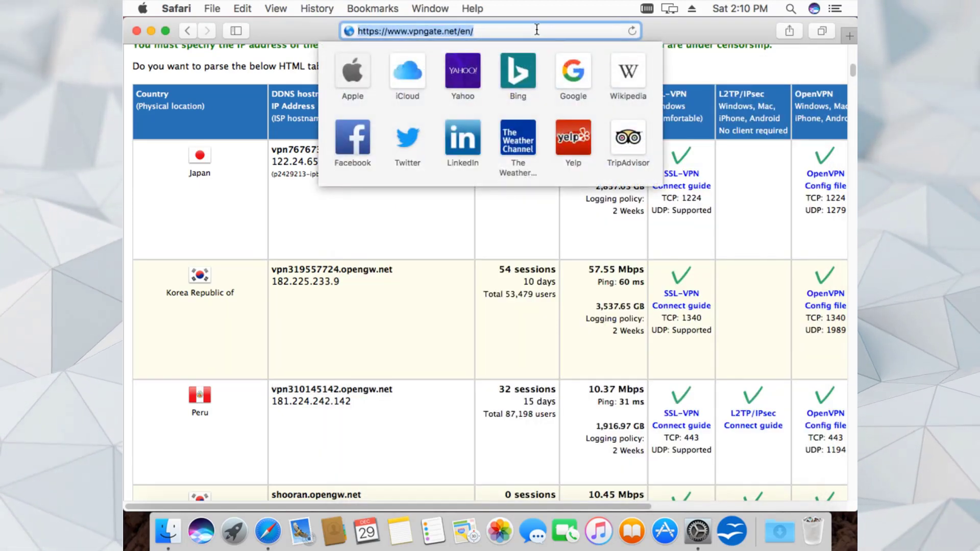
text(whats)
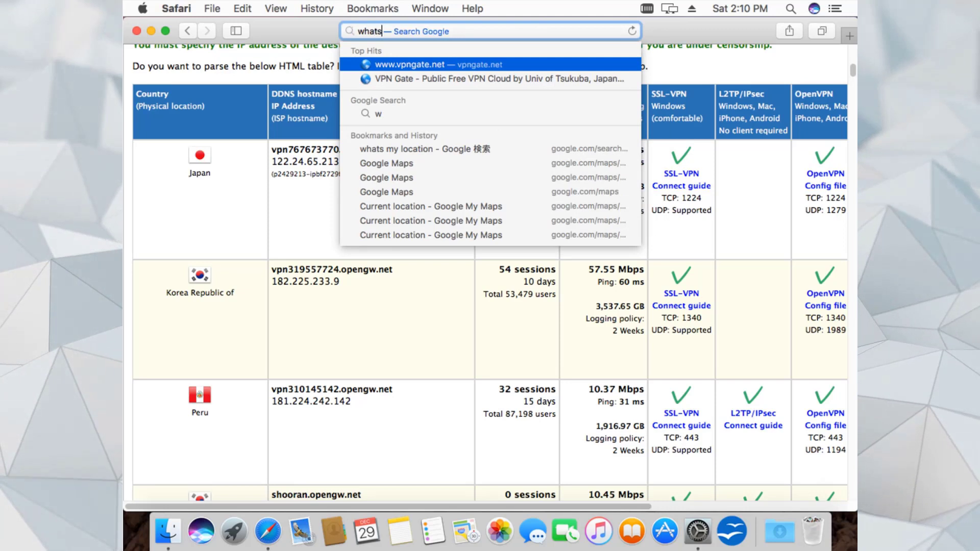
text( ,)
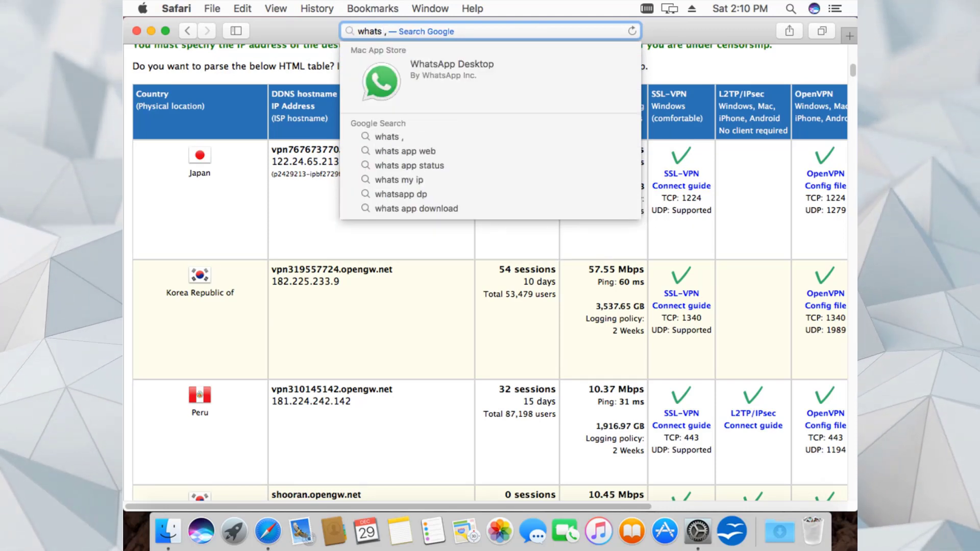
key(BackSpace)
text(my loca)
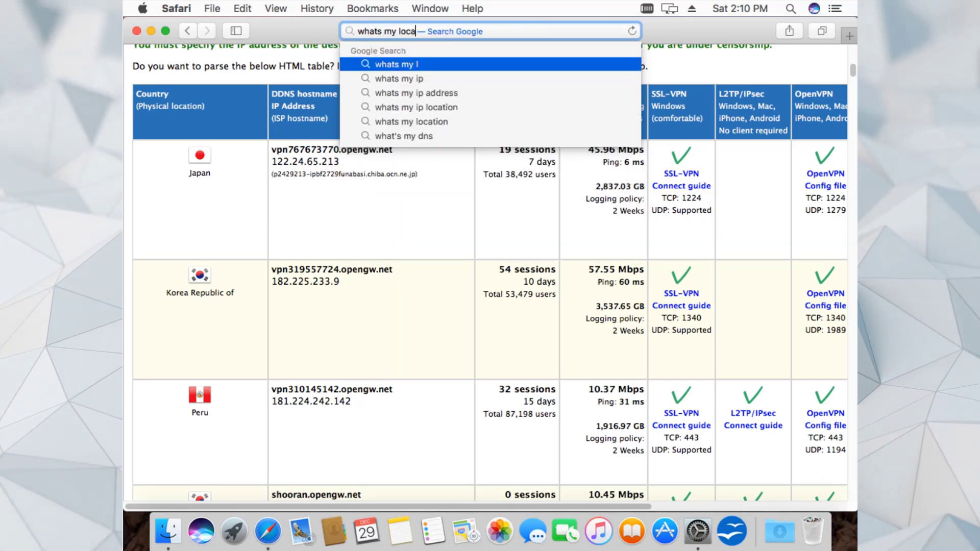
text(tion)
key(Return)
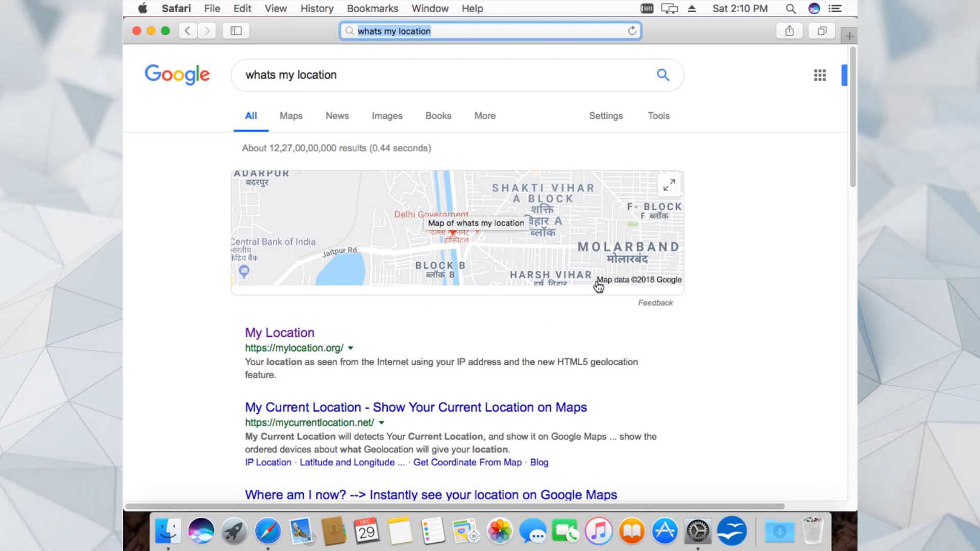
click(287, 338)
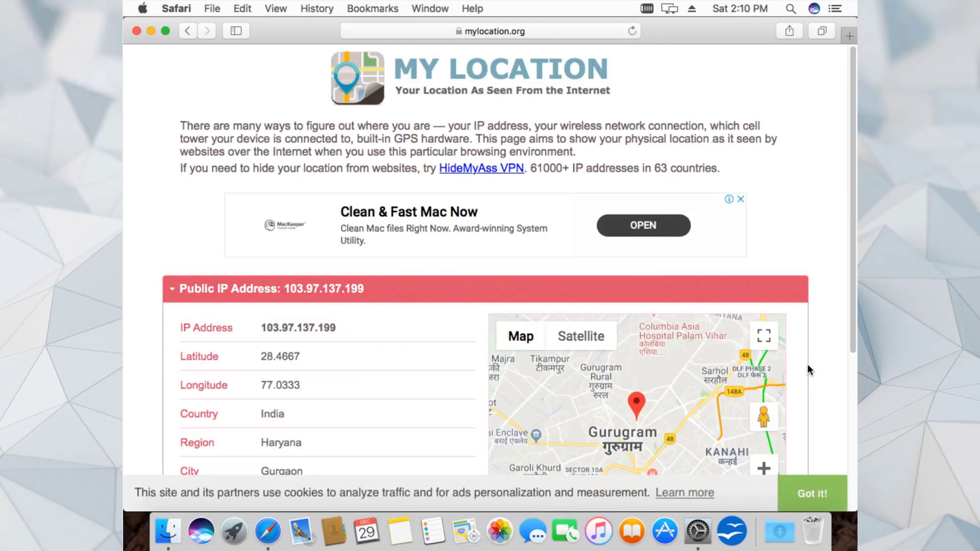
scroll(807, 364, down, 1)
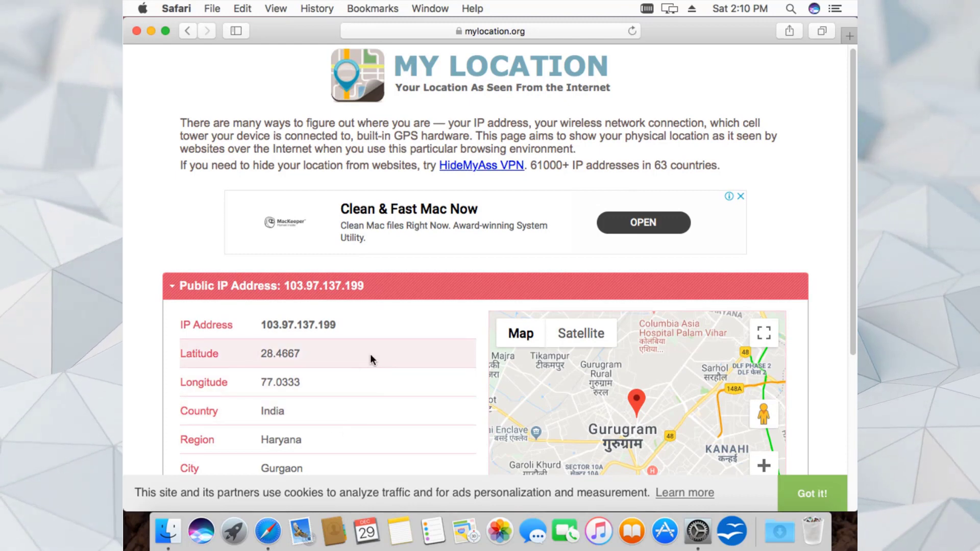
- Connect the Peru VPN from the Network pane, getting assigned IP 10.211.1.8
click(186, 33)
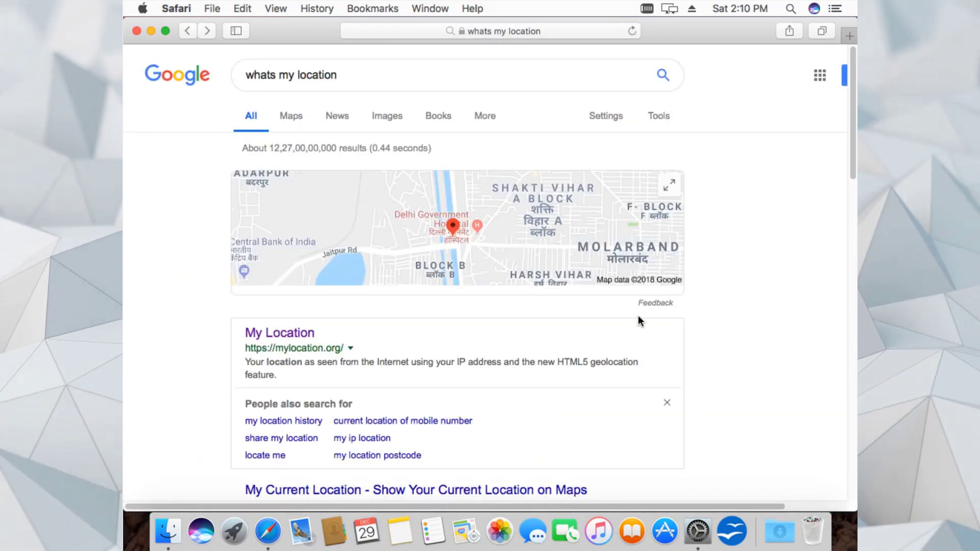
click(703, 532)
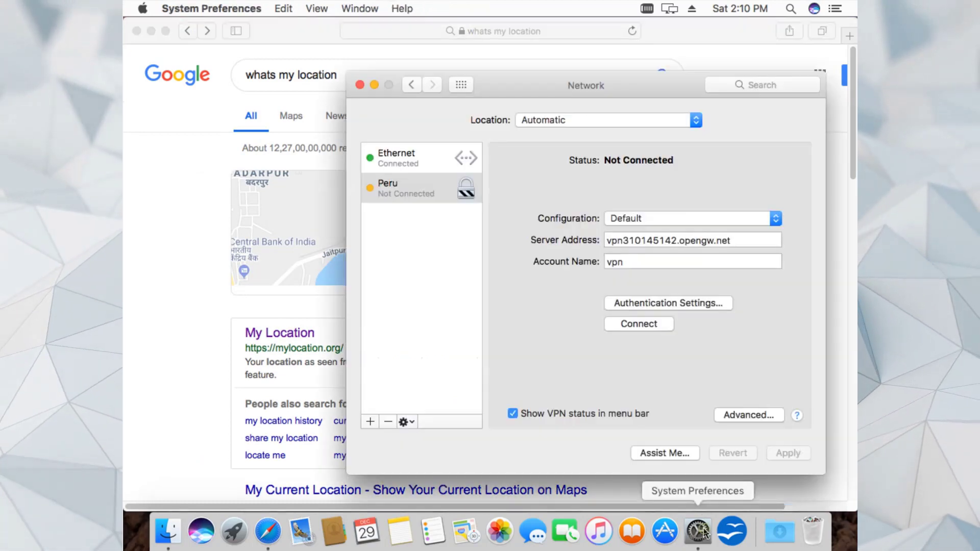
click(638, 324)
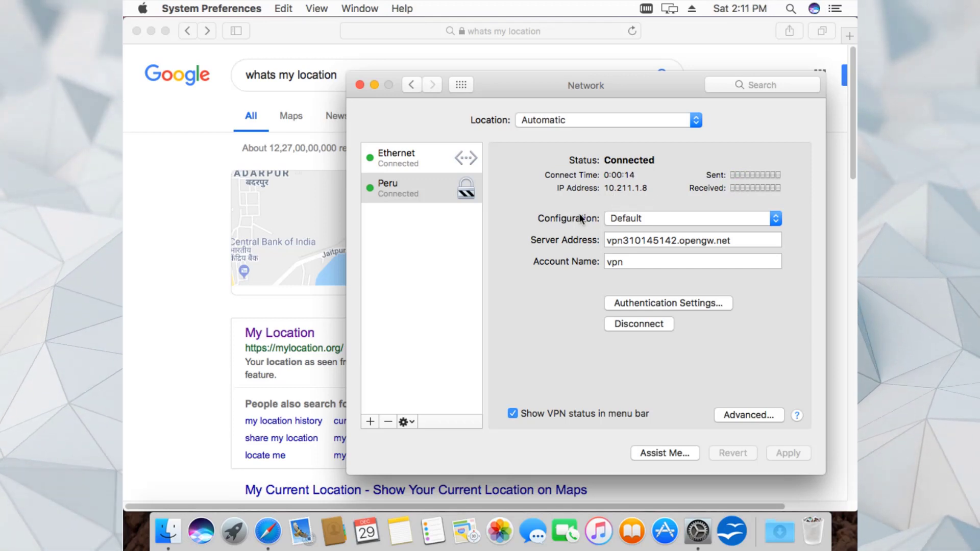
- Rerun the 'whats my location' search in Safari several times through the VPN
click(342, 70)
click(337, 78)
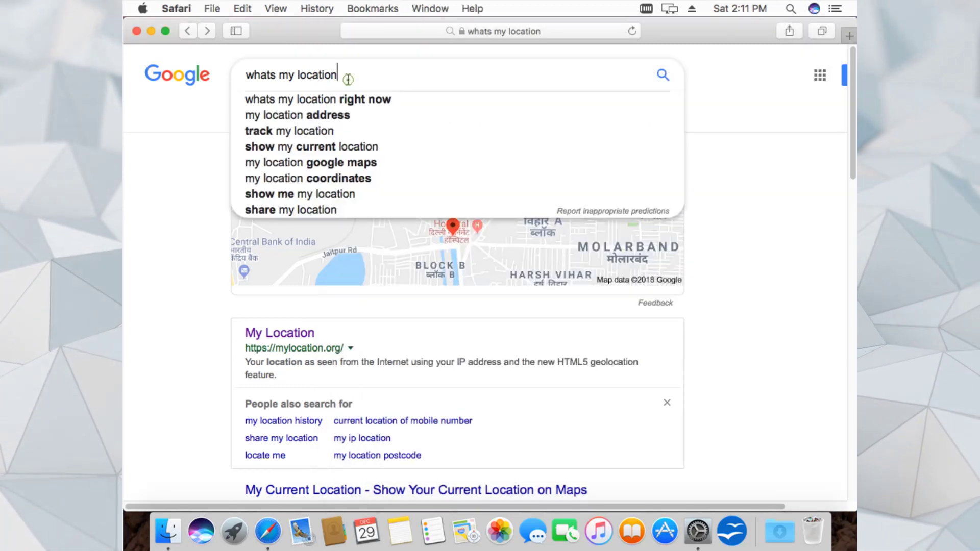
key(Return)
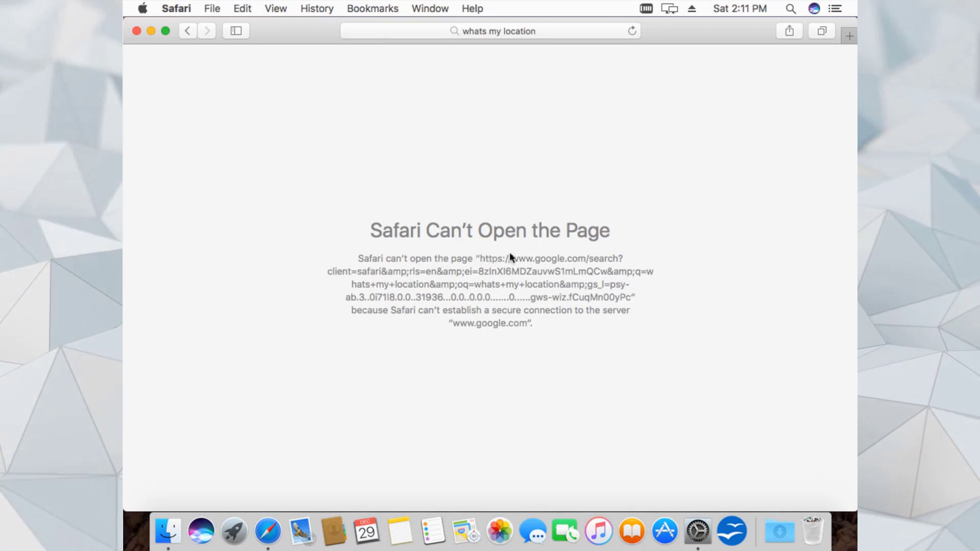
click(535, 33)
key(Return)
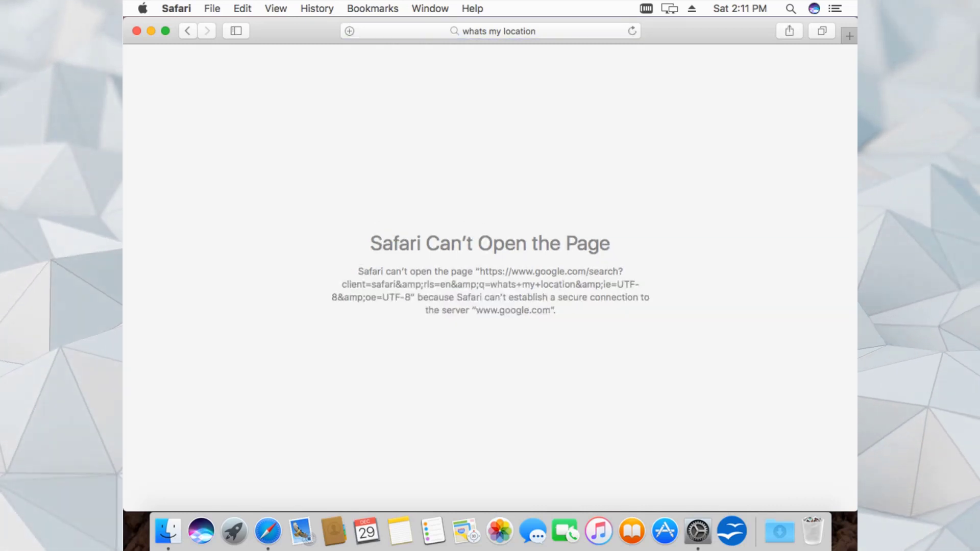
click(519, 32)
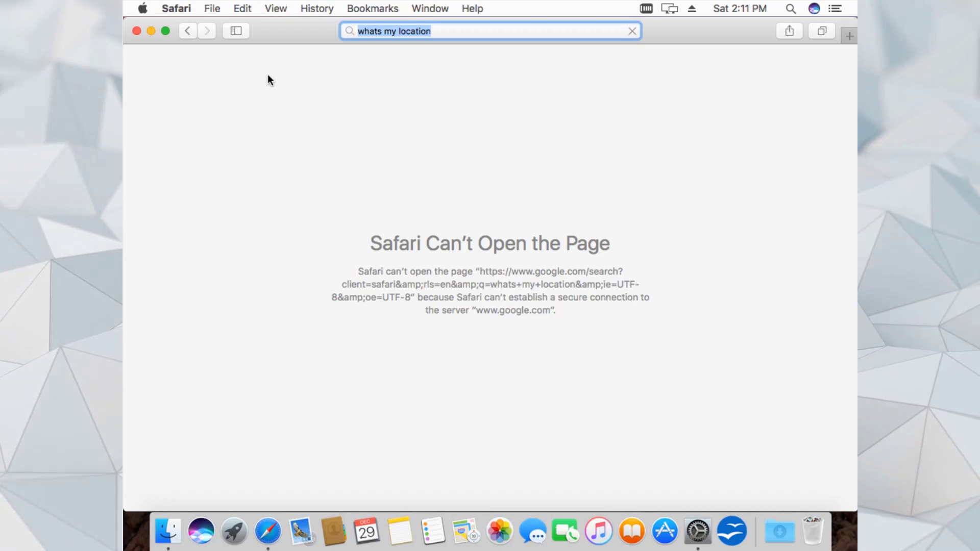
- Quit and relaunch Safari, try loading google.com, then return to the Network pane
click(169, 12)
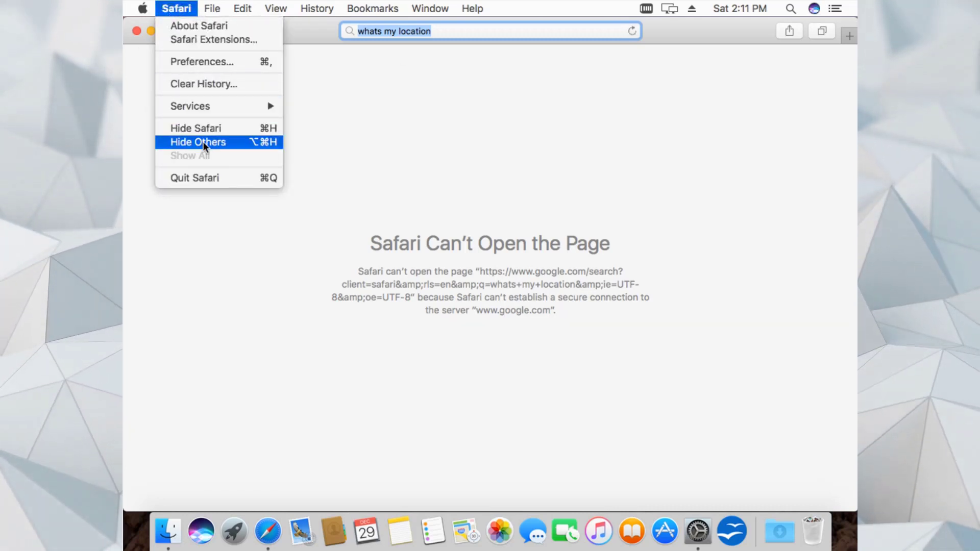
click(201, 178)
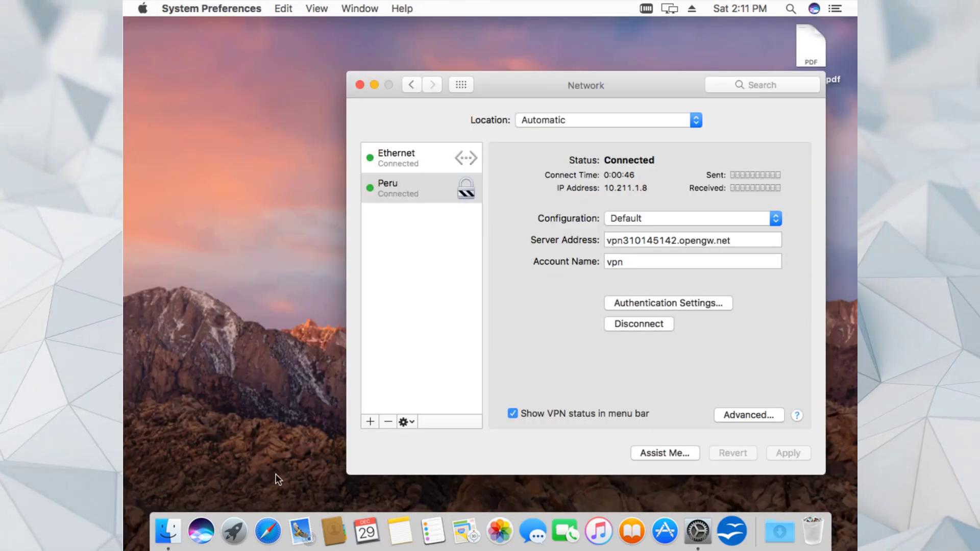
click(267, 532)
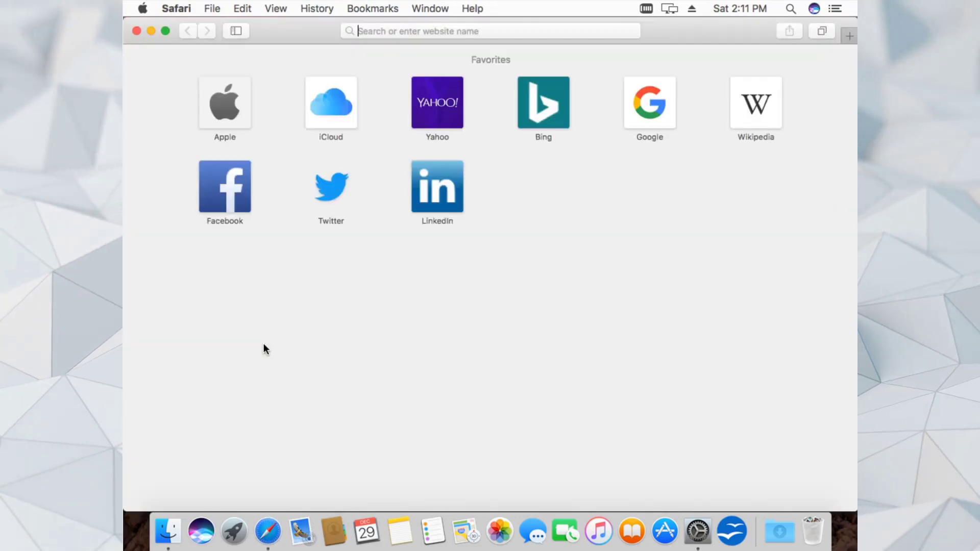
text(goo)
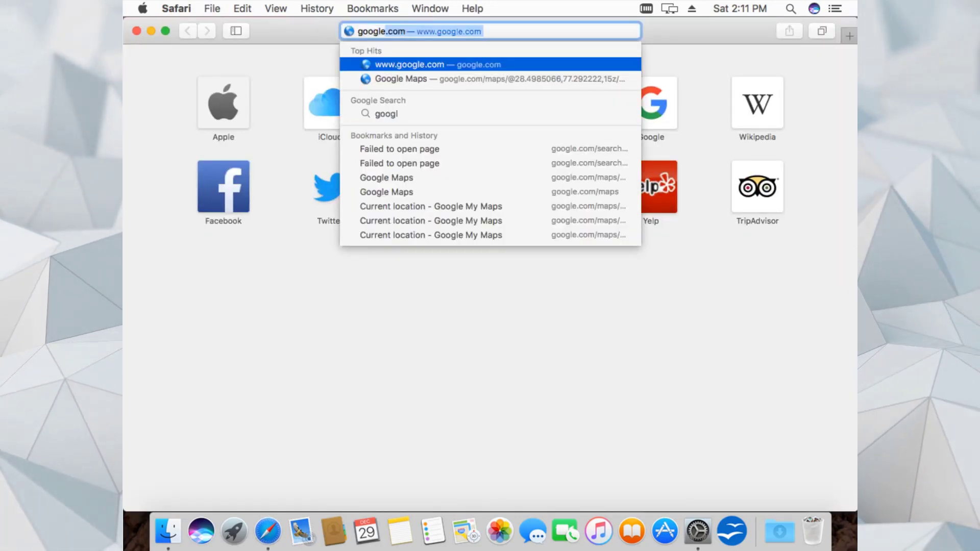
text(gl)
key(Return)
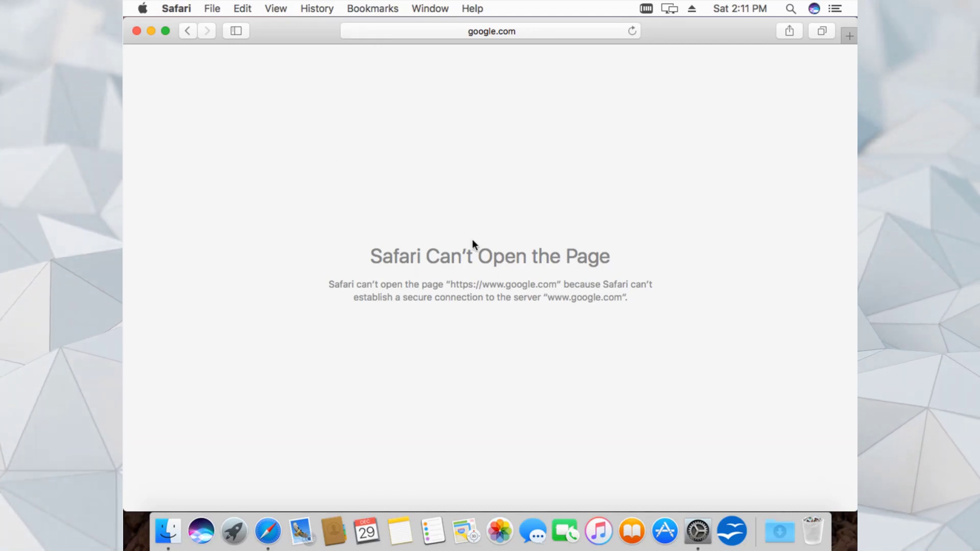
click(698, 531)
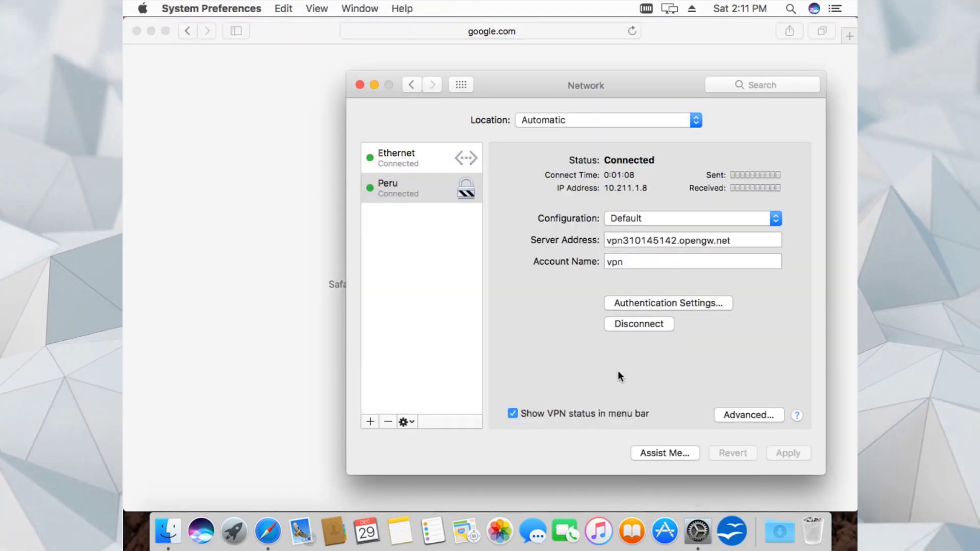
- Reconnect the Peru VPN and search Google for 'whats my location' in Safari
click(632, 325)
click(631, 324)
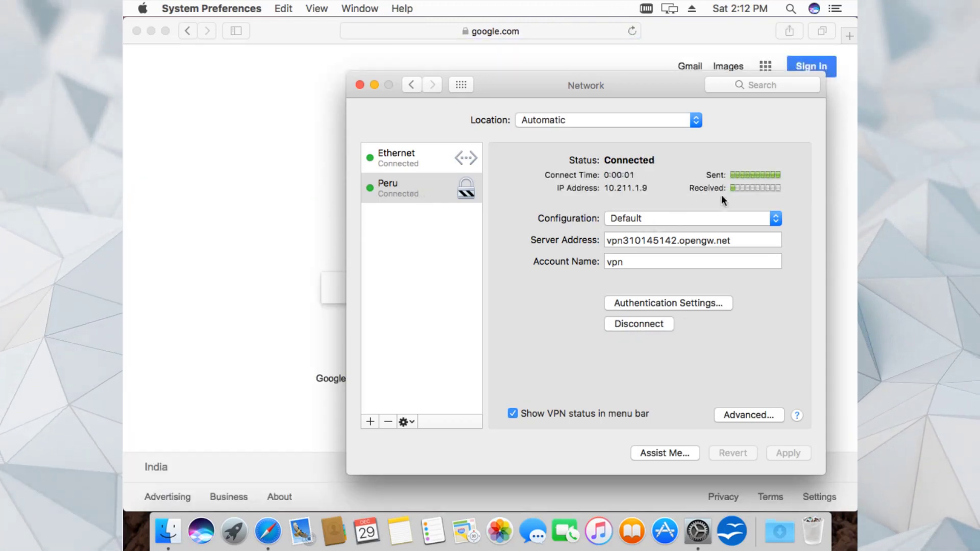
click(278, 203)
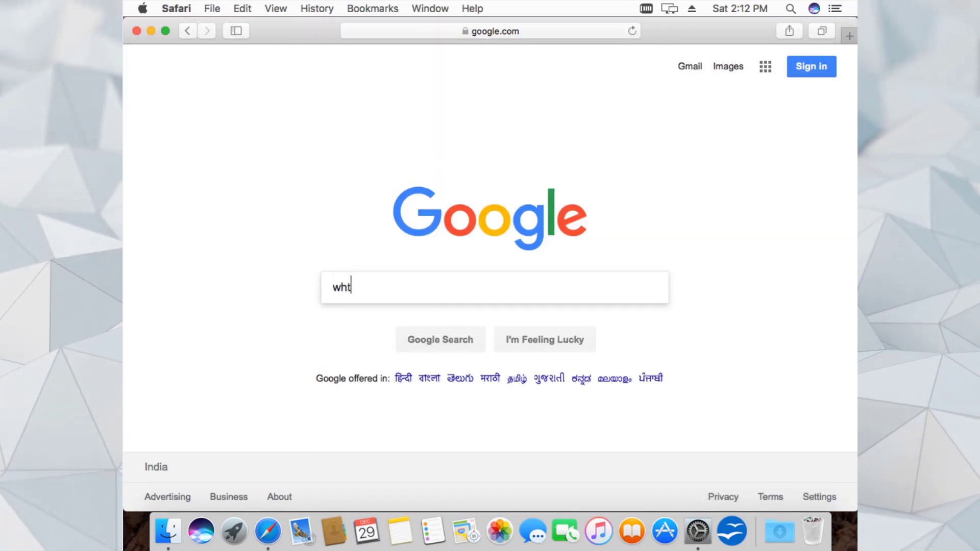
text(wh)
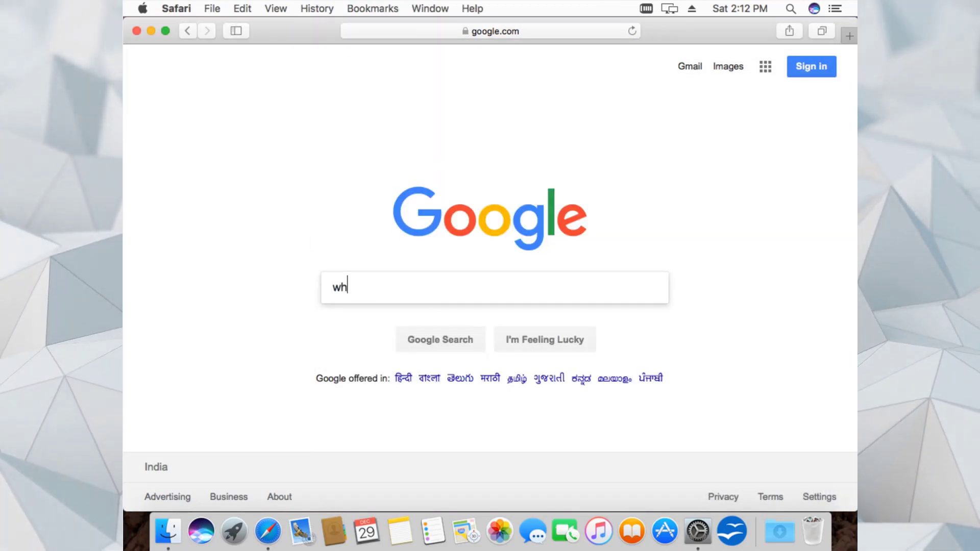
text(ats my )
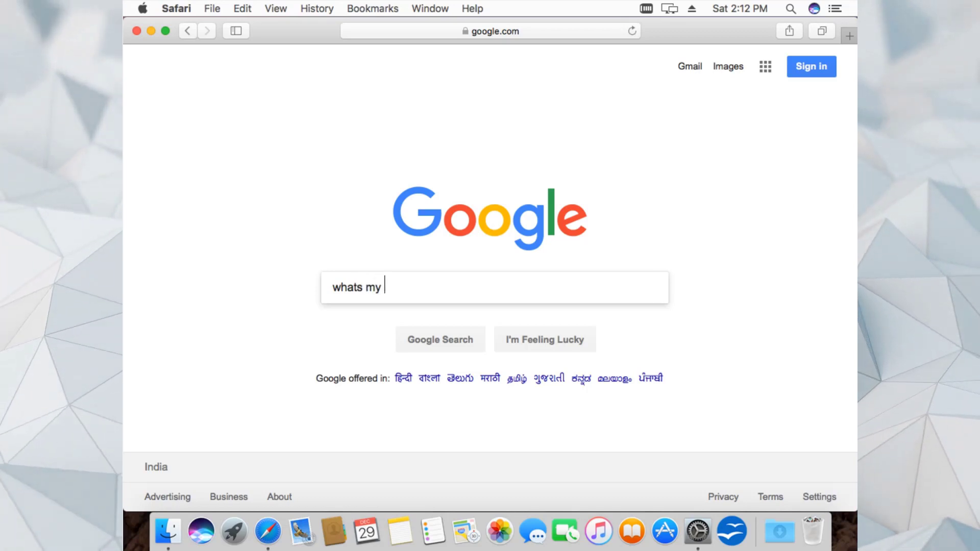
text(location)
key(Return)
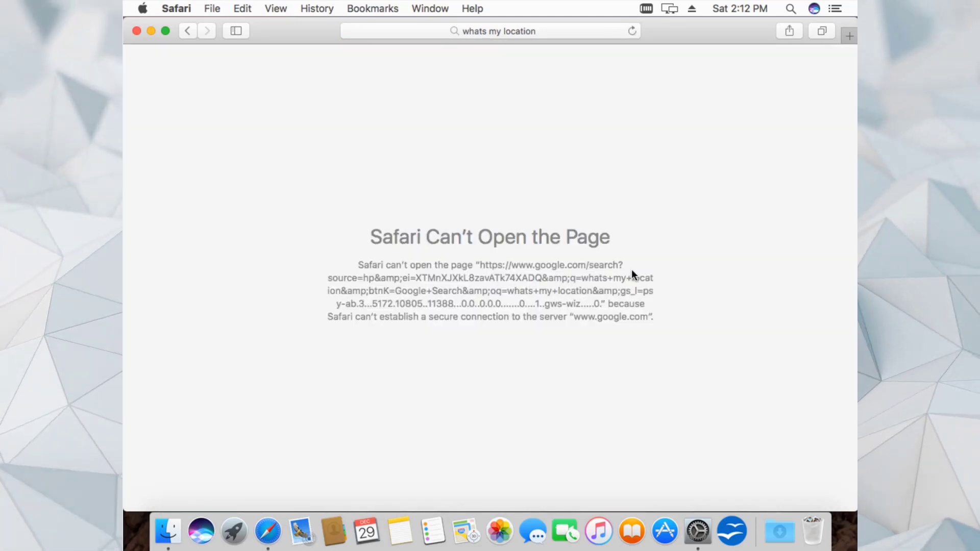
- Resubmit the failed 'whats my location' search from Safari's address bar
click(545, 29)
key(Escape)
key(Return)
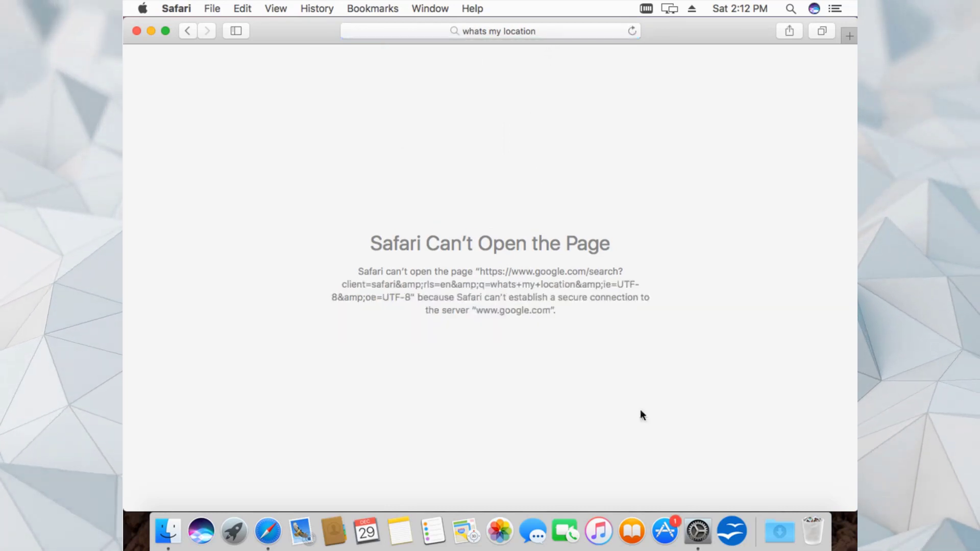
click(698, 531)
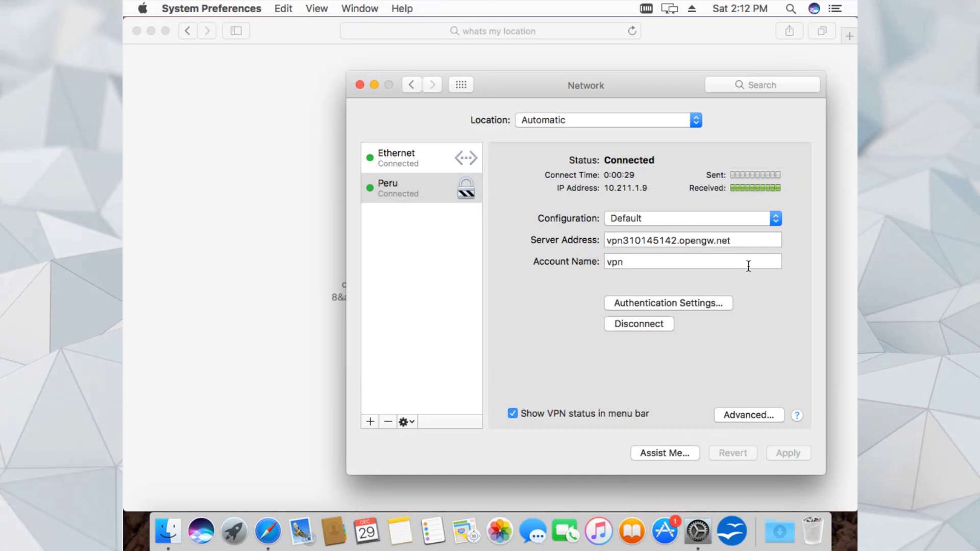
- Disconnect the Peru VPN and load vpngate.net in Safari using the 'vp' autocompletion
click(646, 327)
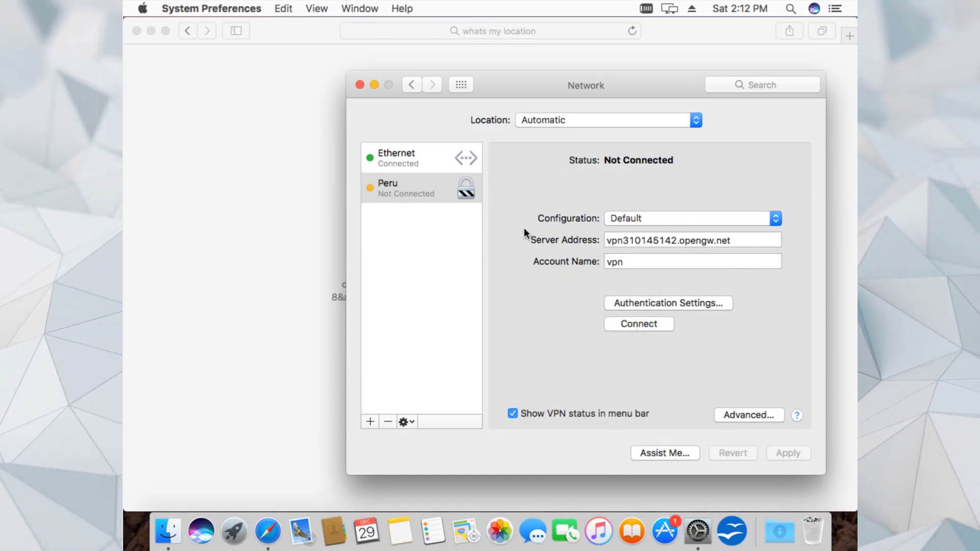
click(492, 29)
key(BackSpace)
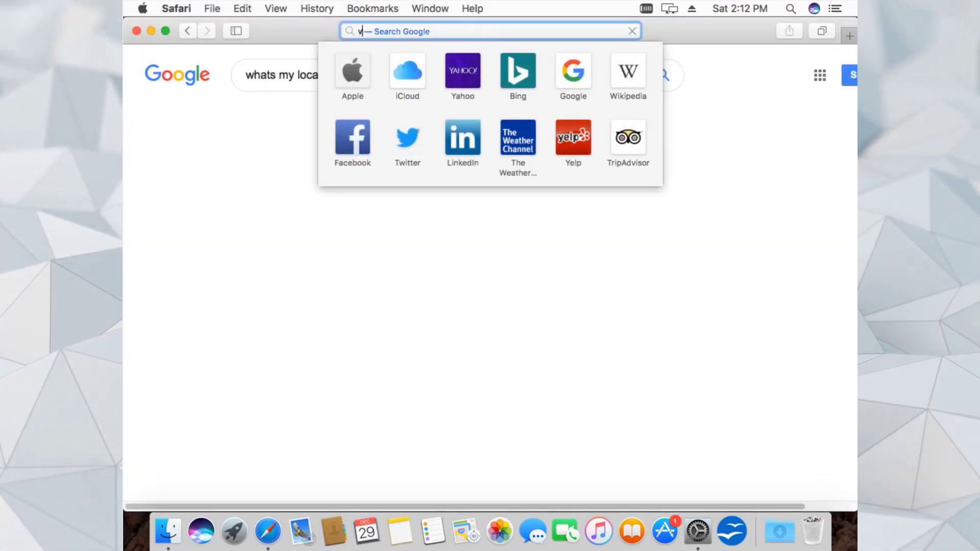
text(vp)
key(Return)
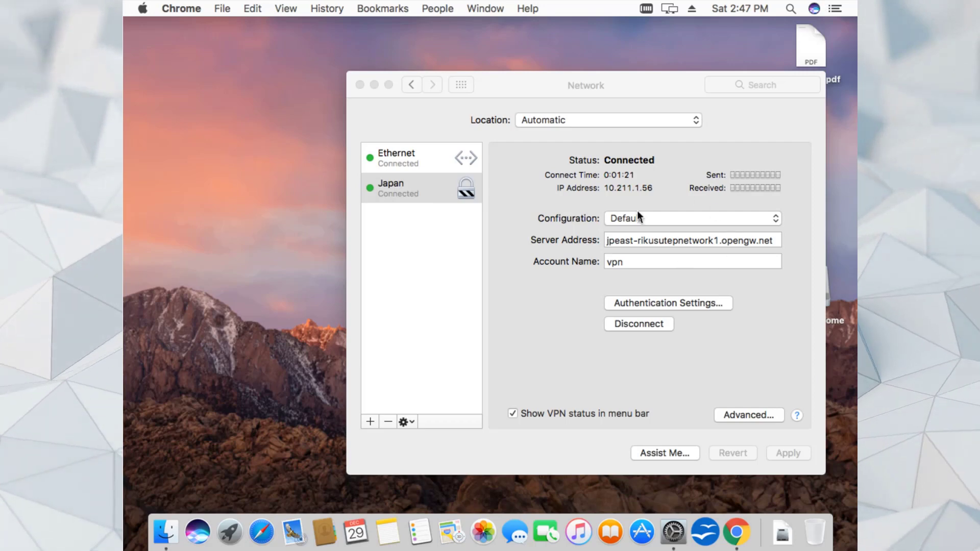
- Search 'whats my location' in full-screen Chrome and open the mylocation.org result
click(737, 532)
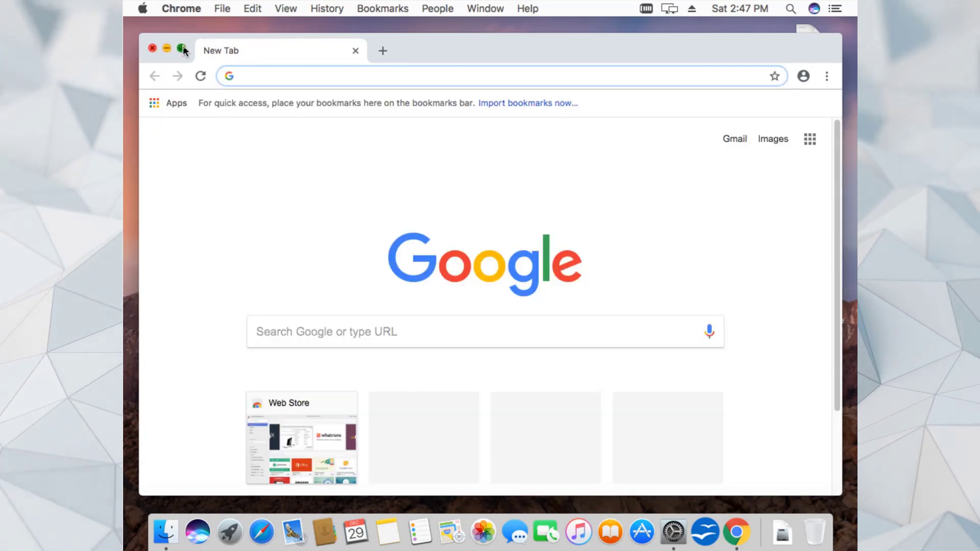
click(182, 46)
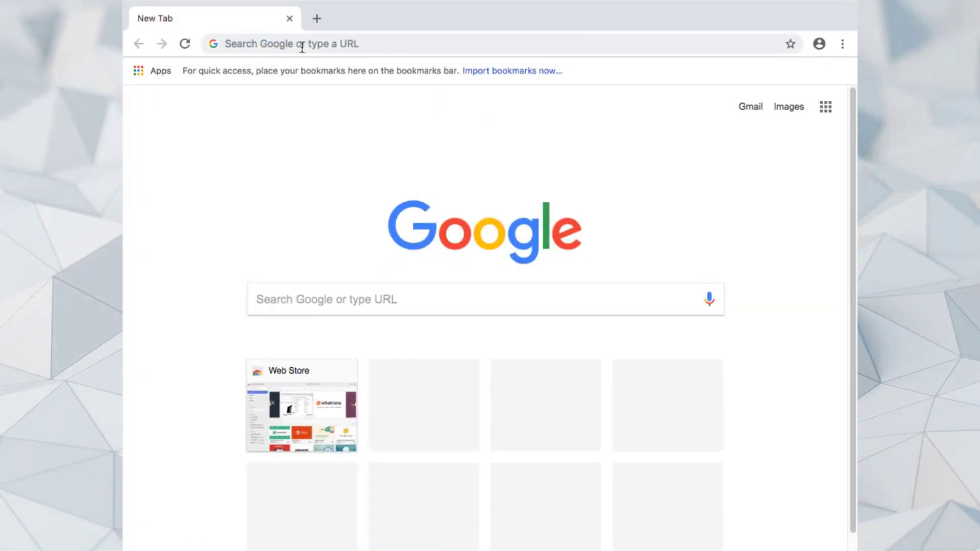
click(321, 41)
text(w)
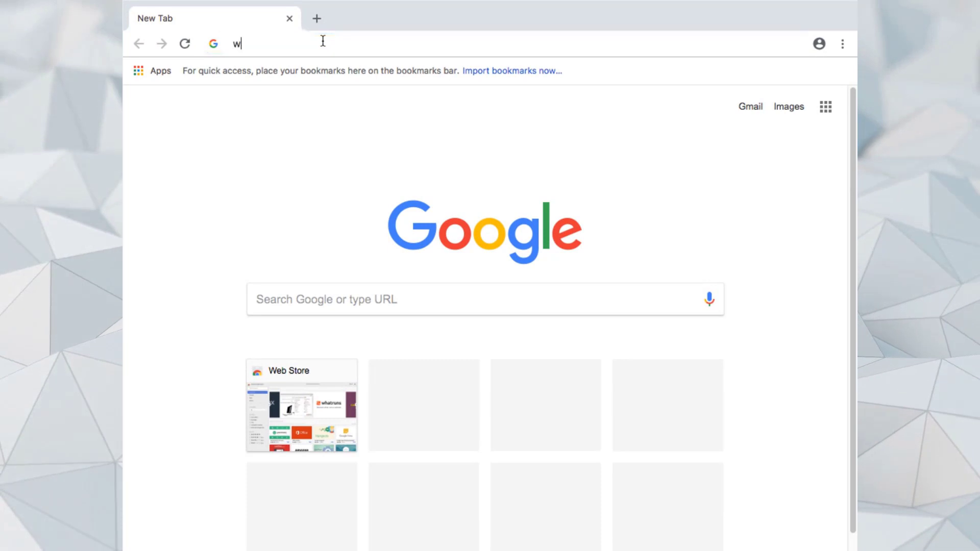
text(hats)
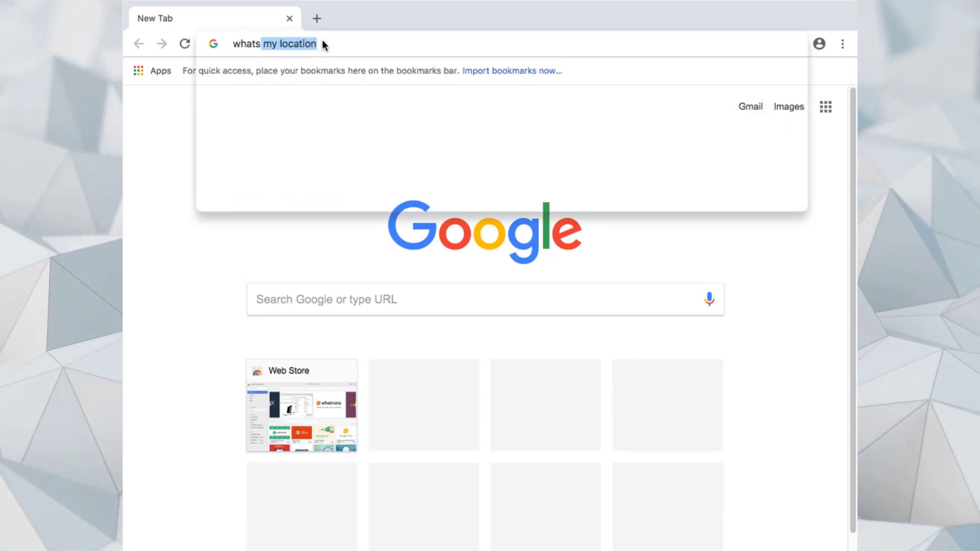
key(Return)
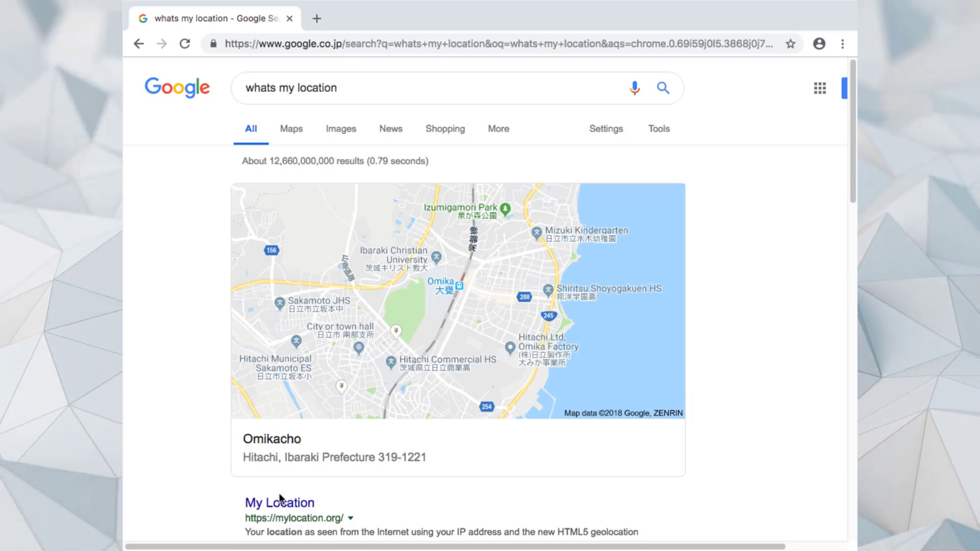
click(288, 504)
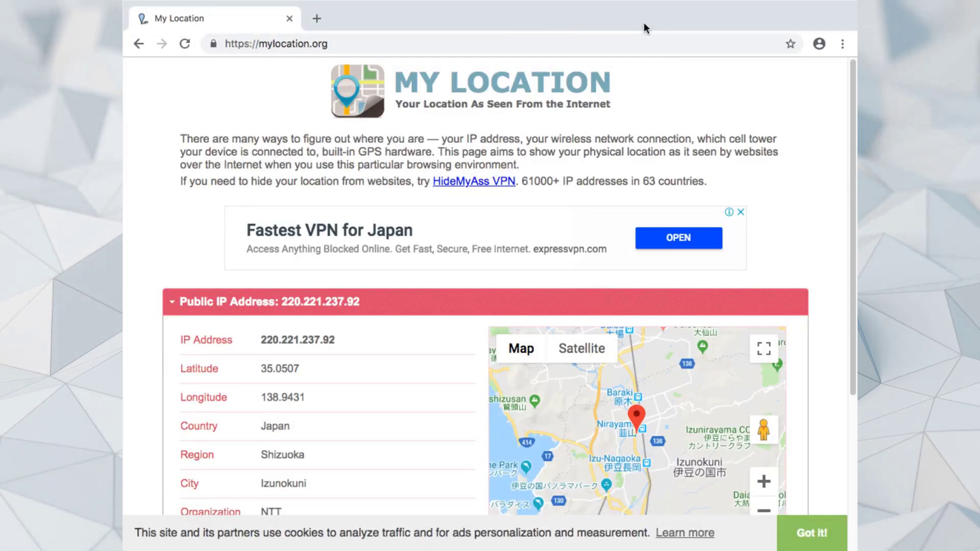
mouse_move(151, 27)
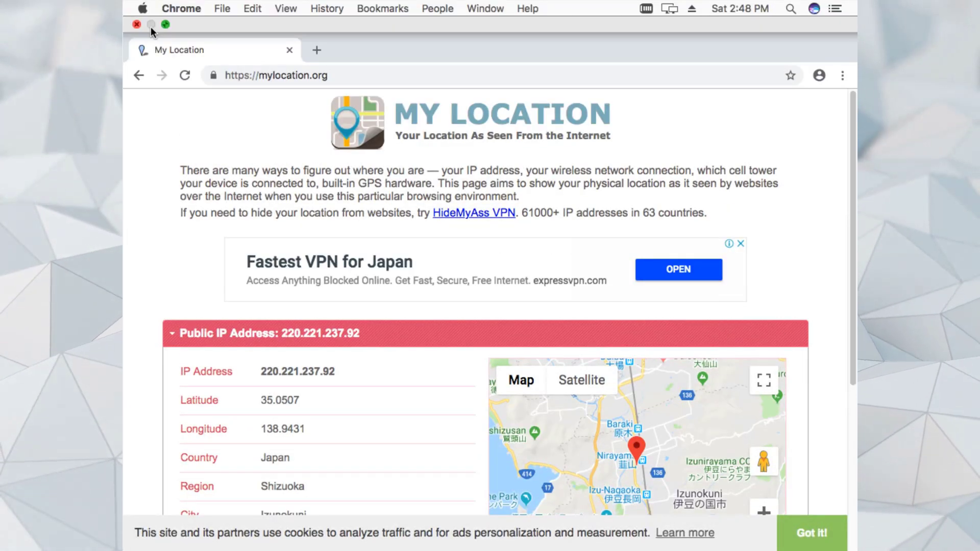
- Disconnect the Japan VPN and create a new VPN service named Peru
click(165, 26)
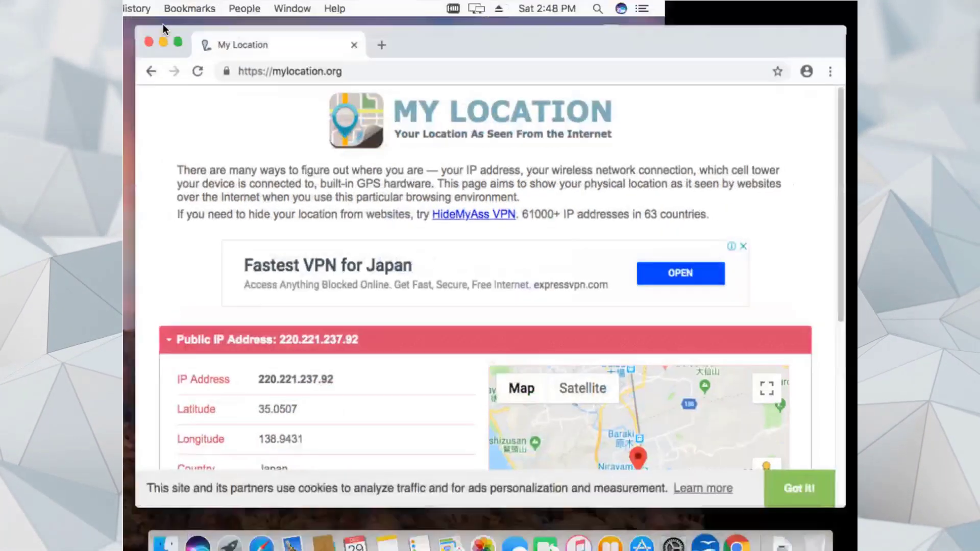
click(165, 50)
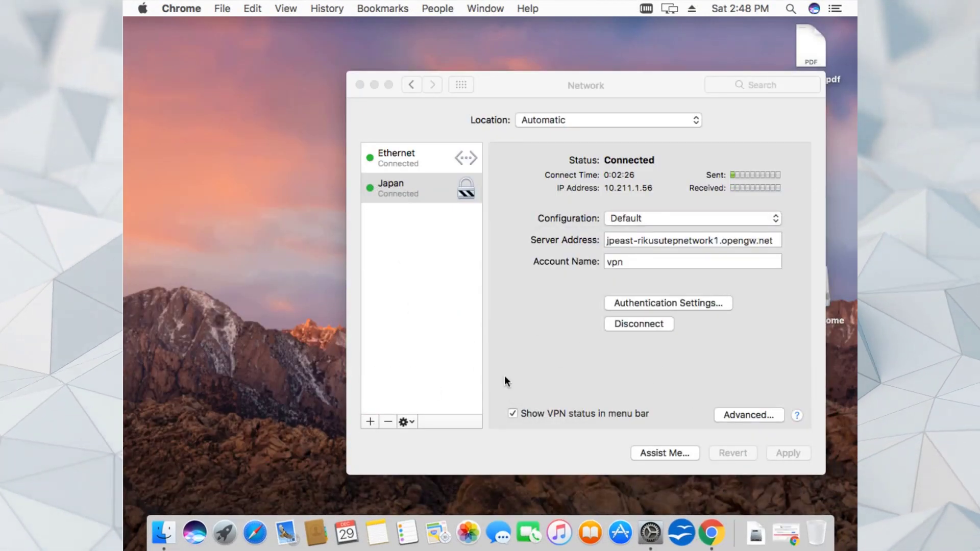
click(661, 329)
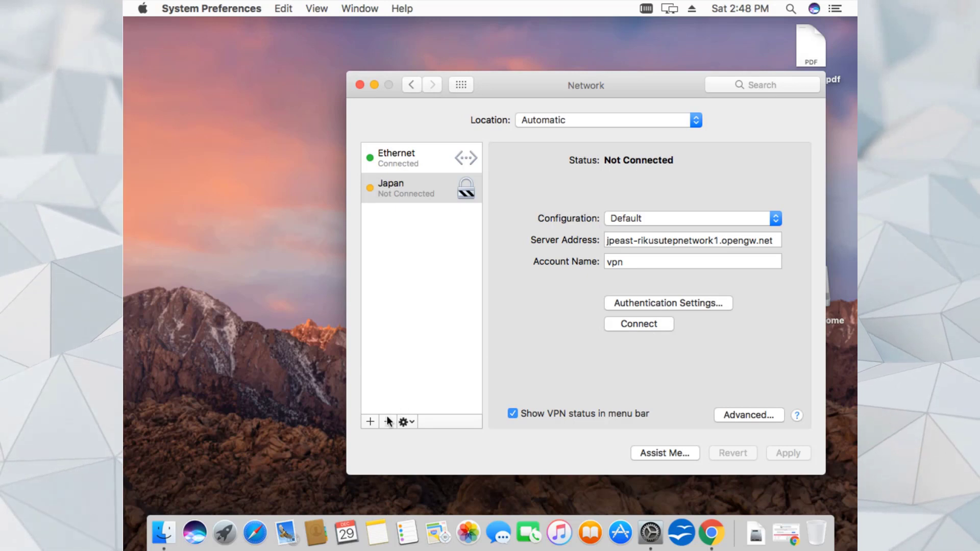
click(371, 422)
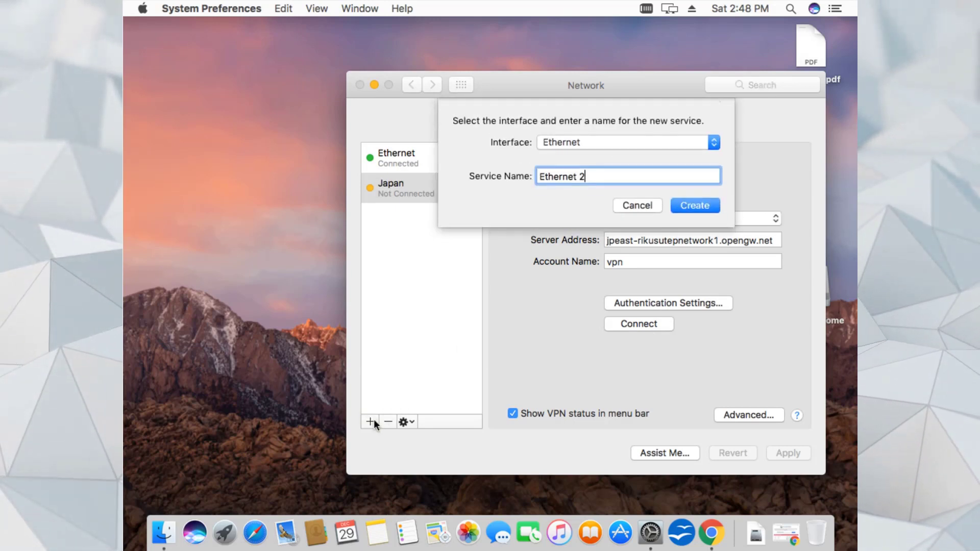
click(640, 144)
click(613, 162)
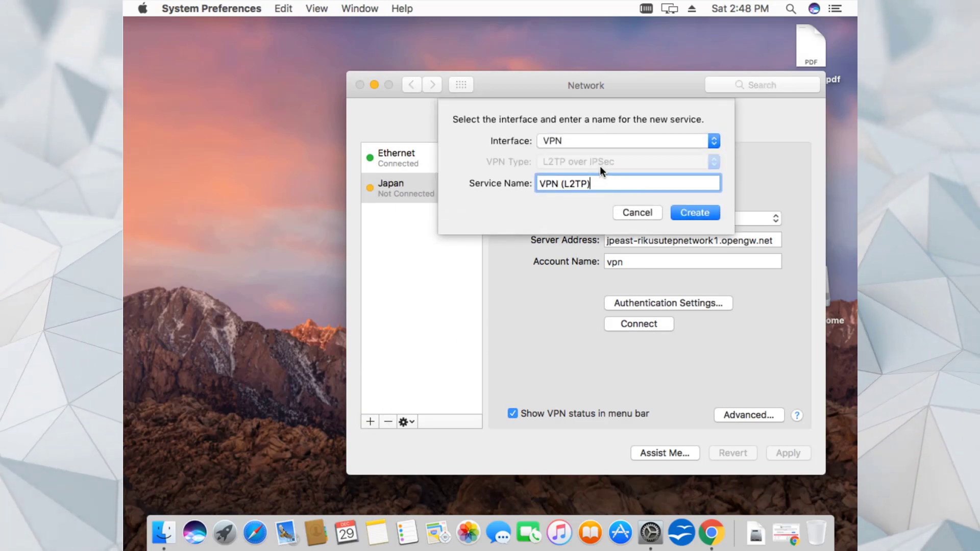
triple_click(604, 185)
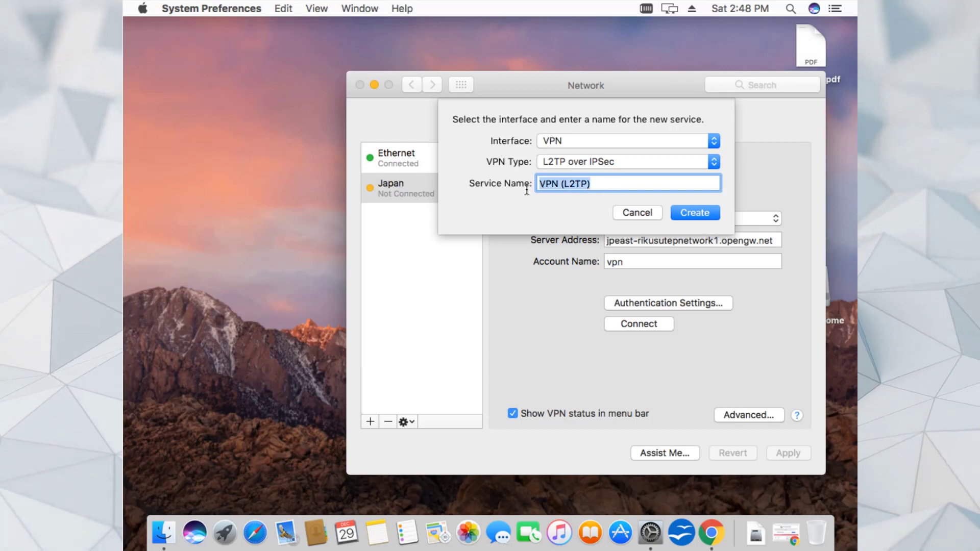
text(Peru)
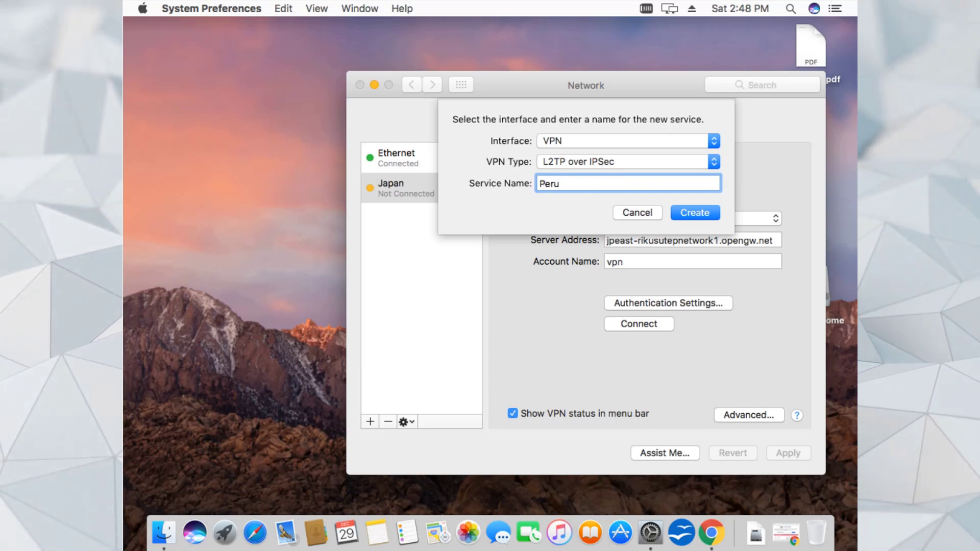
key(Return)
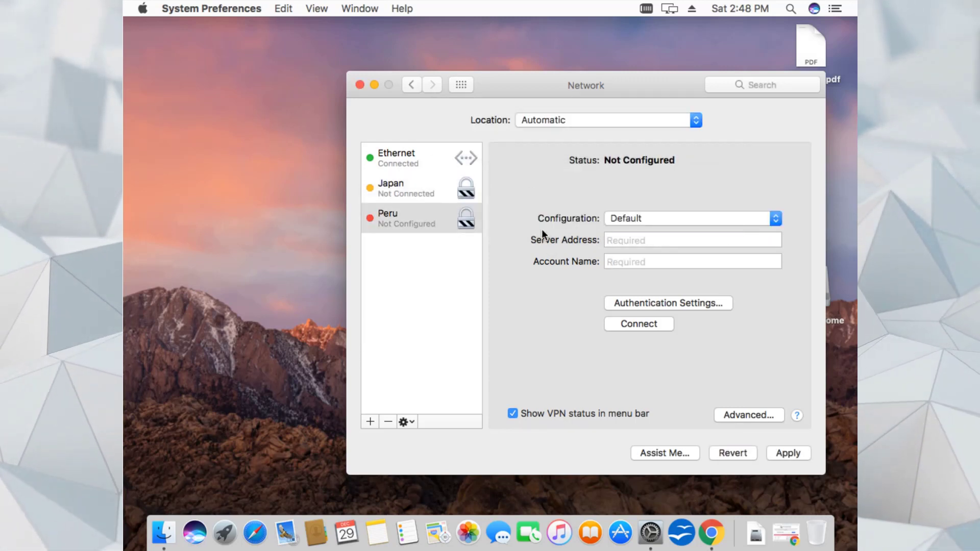
- Create a second VPN service named Tiwan
click(367, 422)
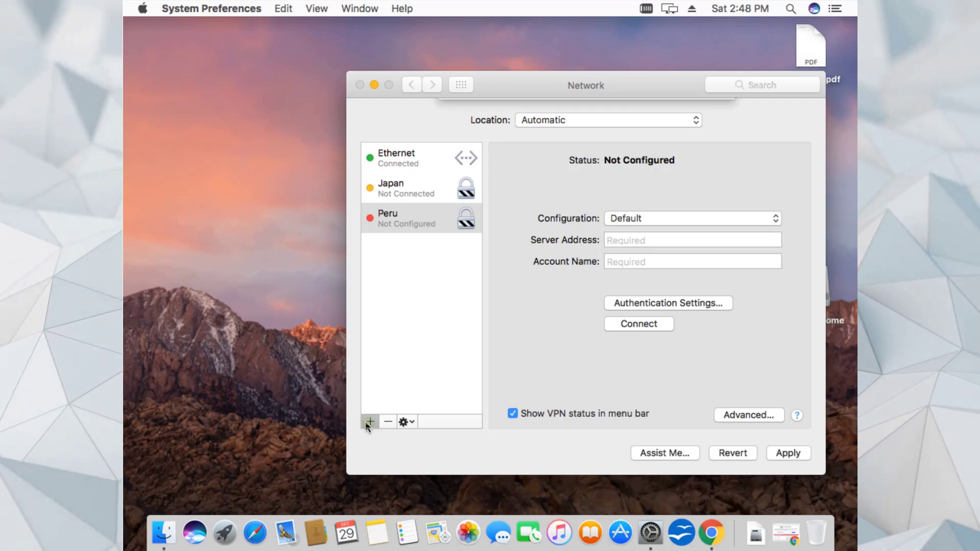
click(612, 141)
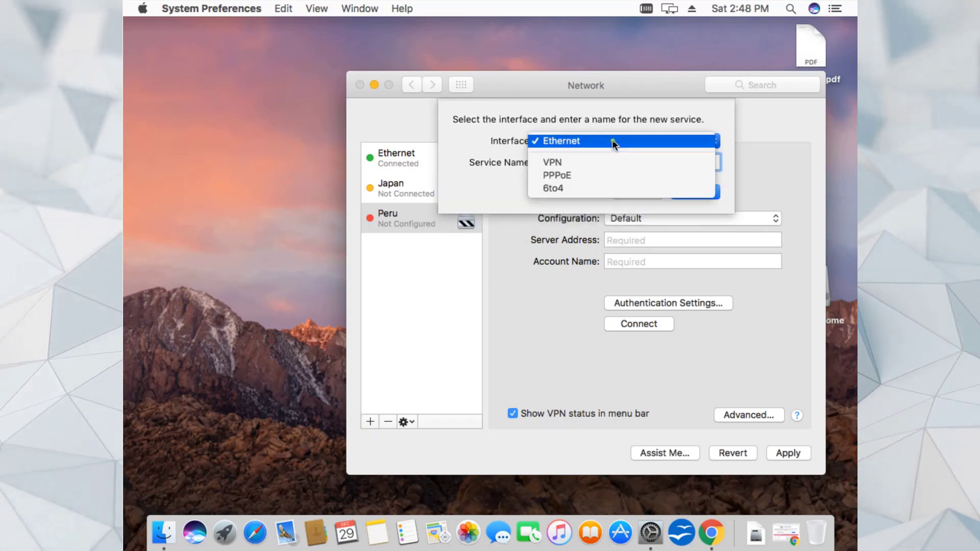
click(593, 163)
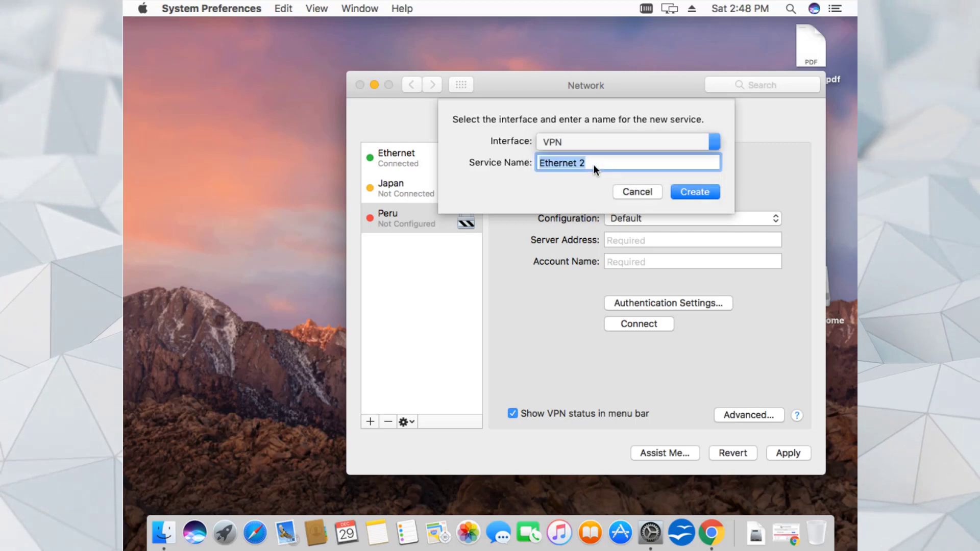
text(Tiwan)
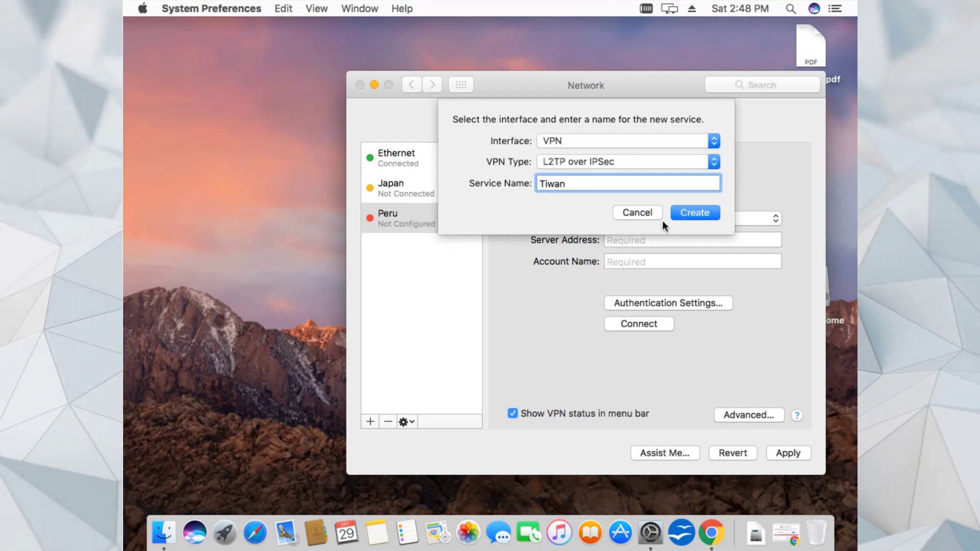
click(692, 213)
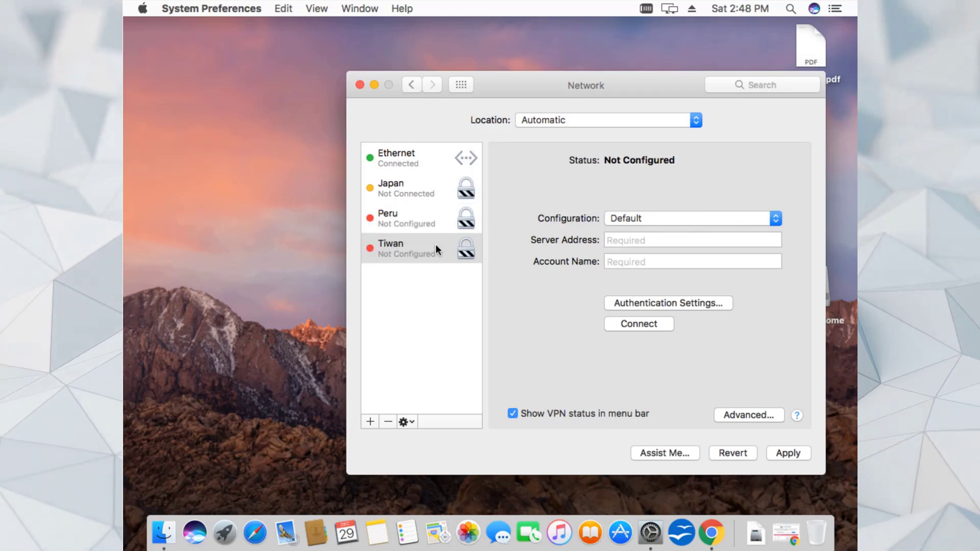
- Load vpngate.net past the certificate warning and copy the Peru hostname vpn310145142.opengw.net
click(255, 533)
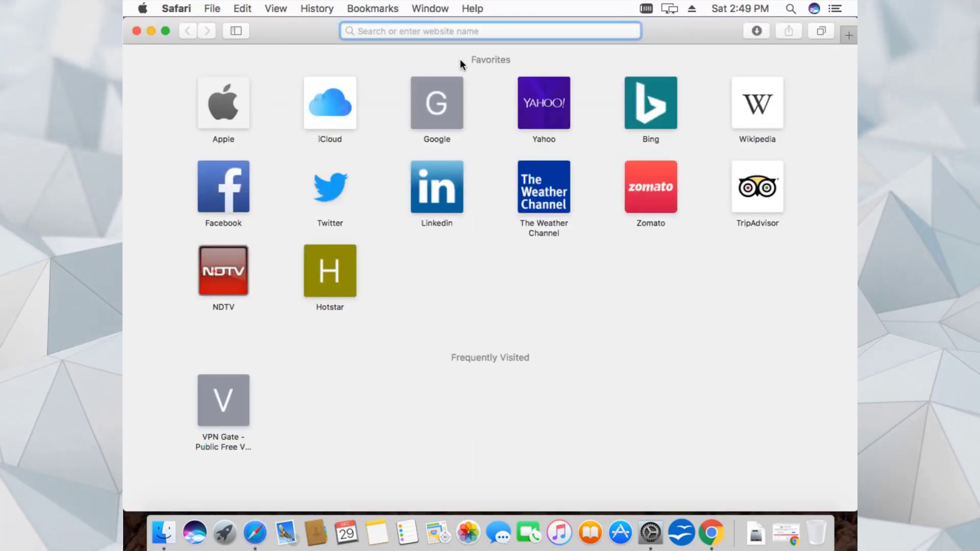
text(vpngate.net/)
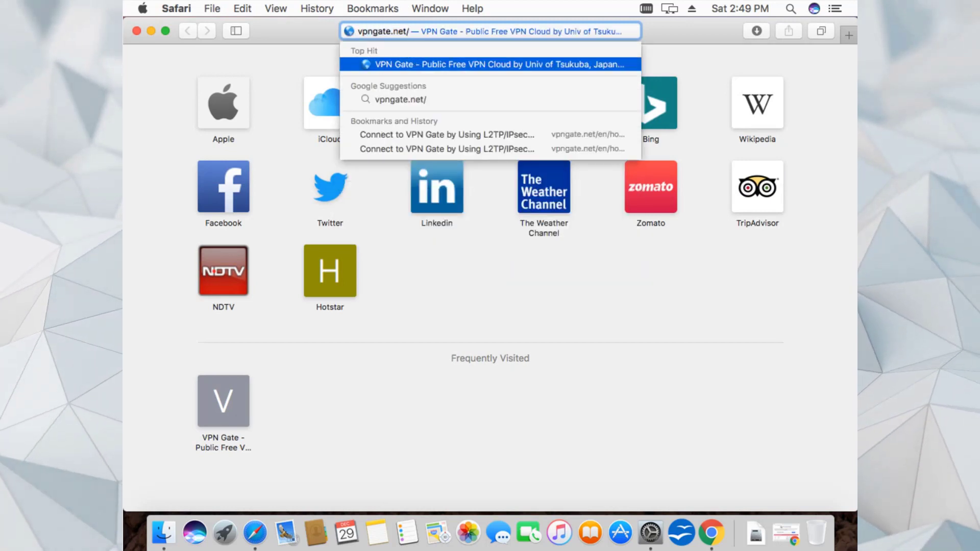
key(Return)
click(303, 360)
click(595, 133)
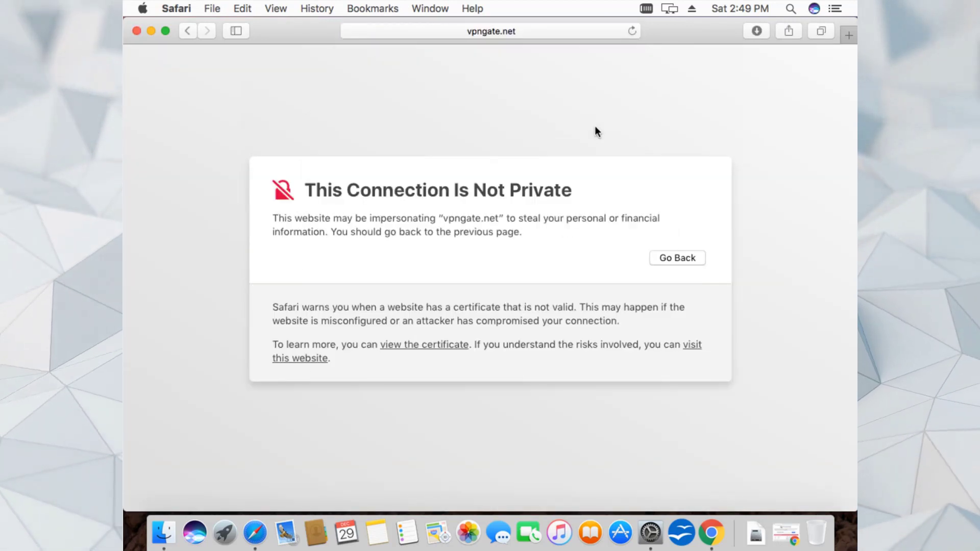
key(Return)
drag(853, 55, 853, 69)
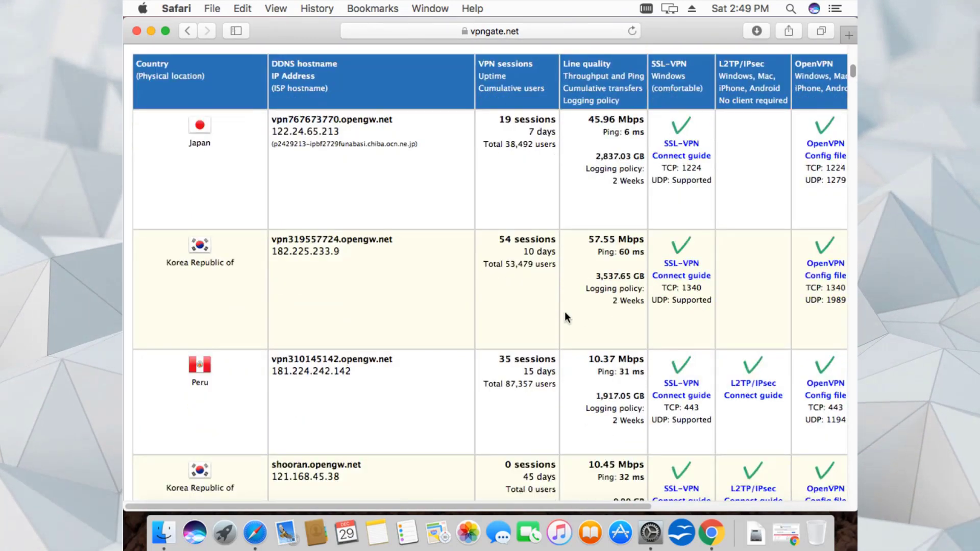
drag(394, 359, 275, 360)
right_click(273, 360)
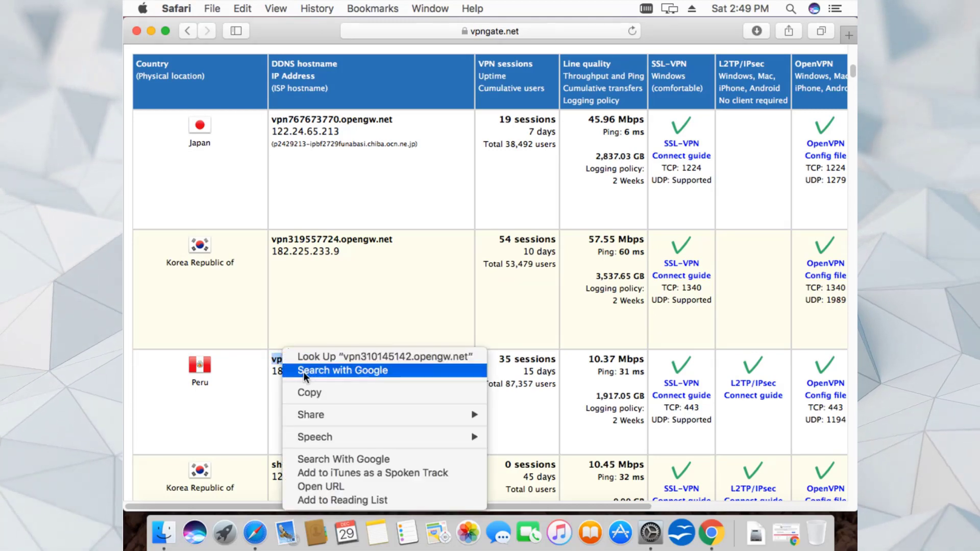
click(312, 392)
- Give the Peru VPN server address vpn310145142.opengw.net and enter its account name
click(650, 533)
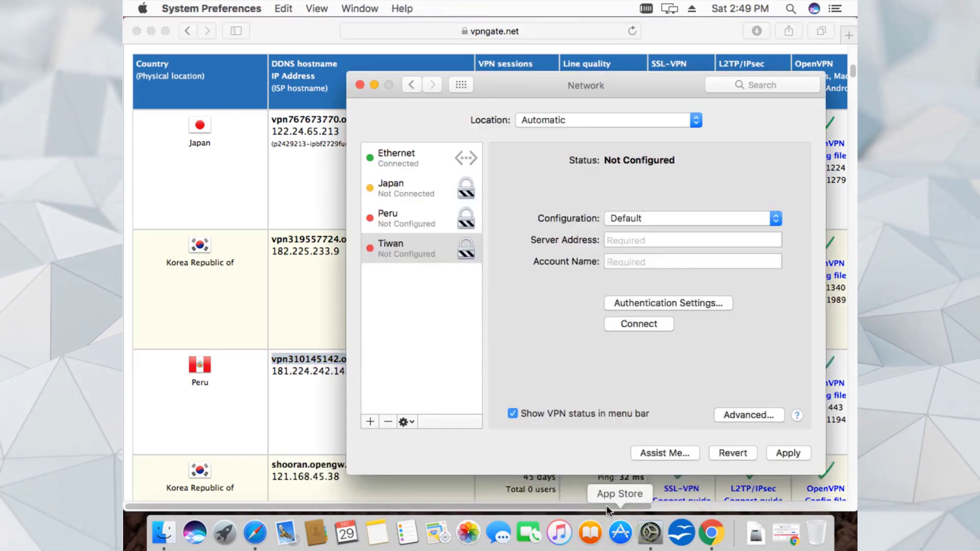
click(422, 221)
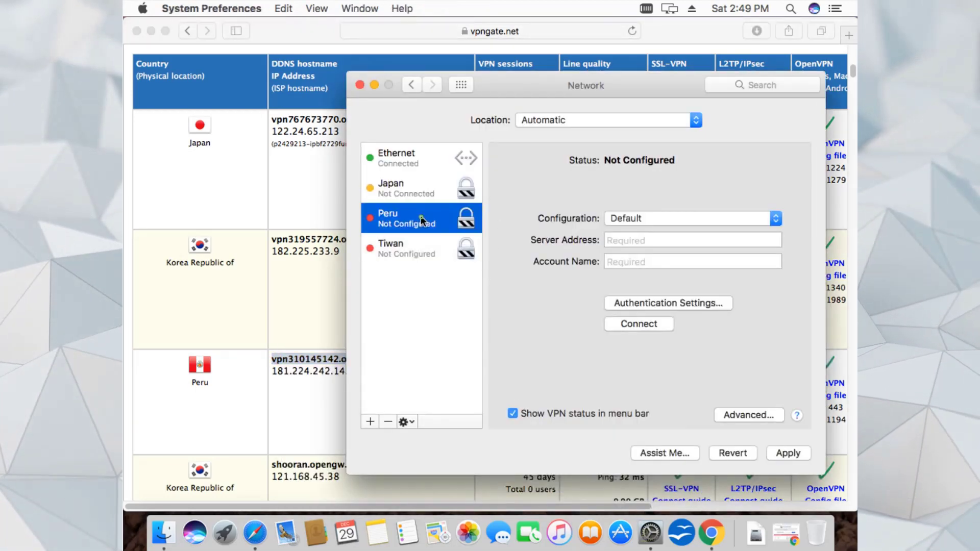
click(623, 249)
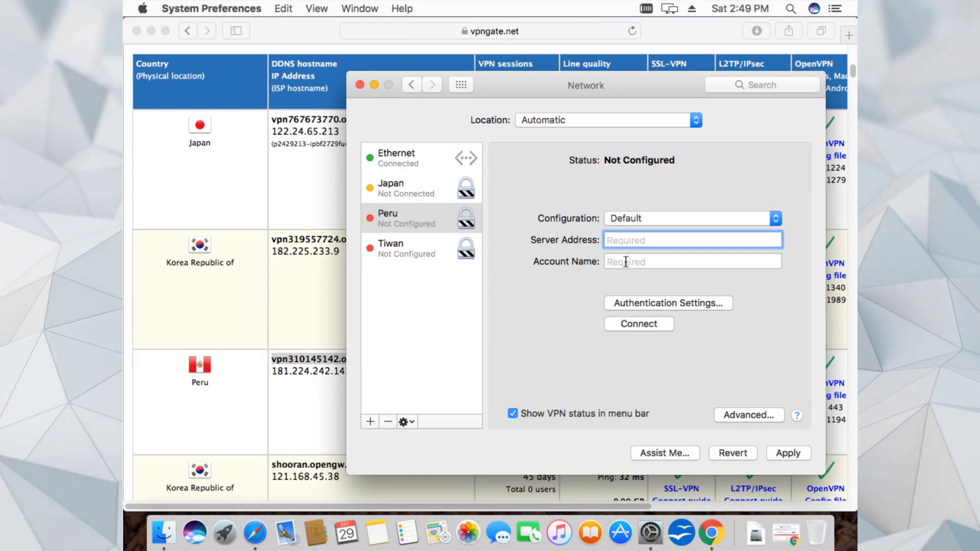
key(super+v)
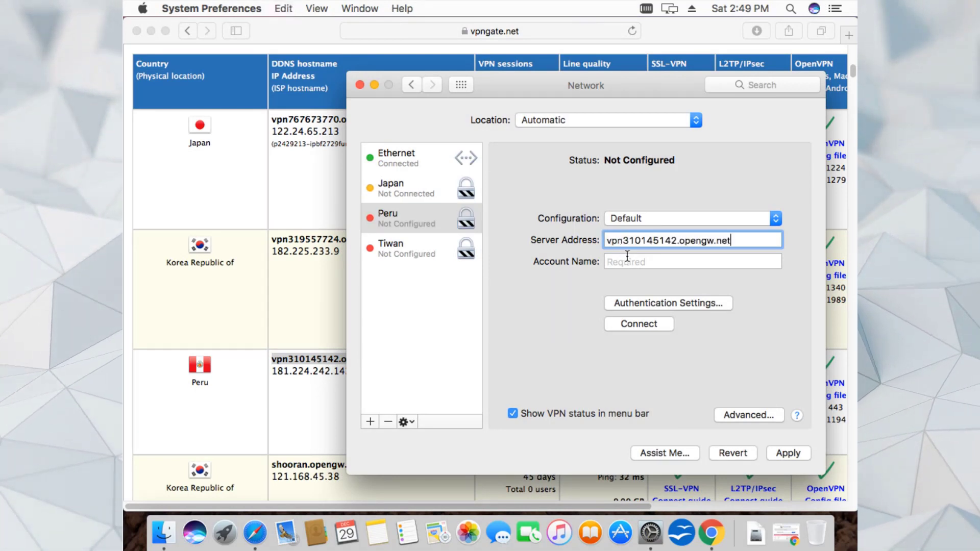
click(624, 262)
text(vpn)
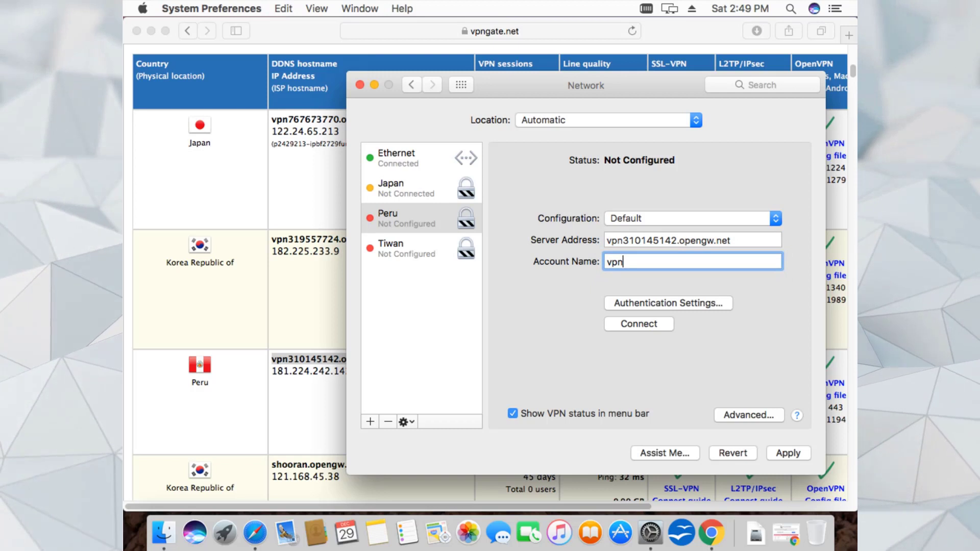
- Set Peru's password and shared secret, enable 'Send all traffic', and apply
click(636, 305)
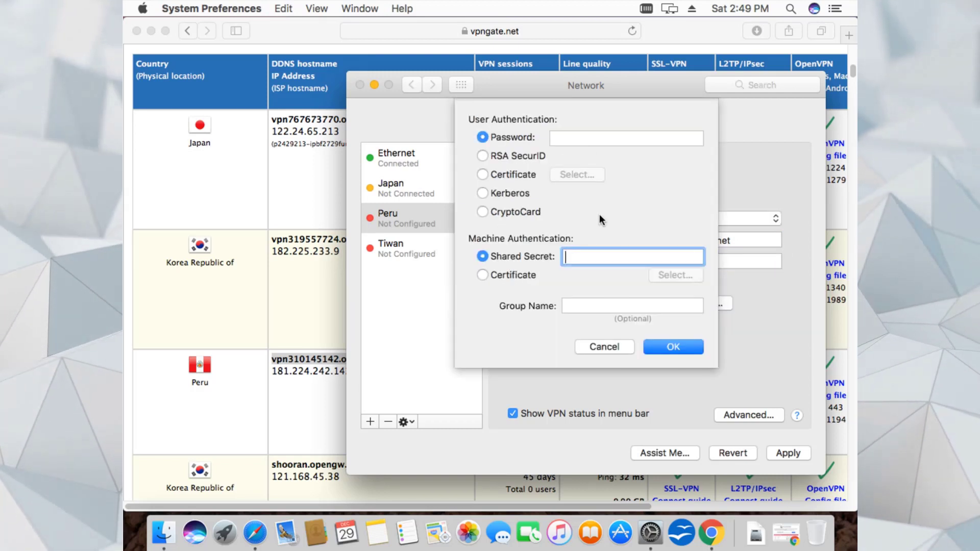
text(vpn)
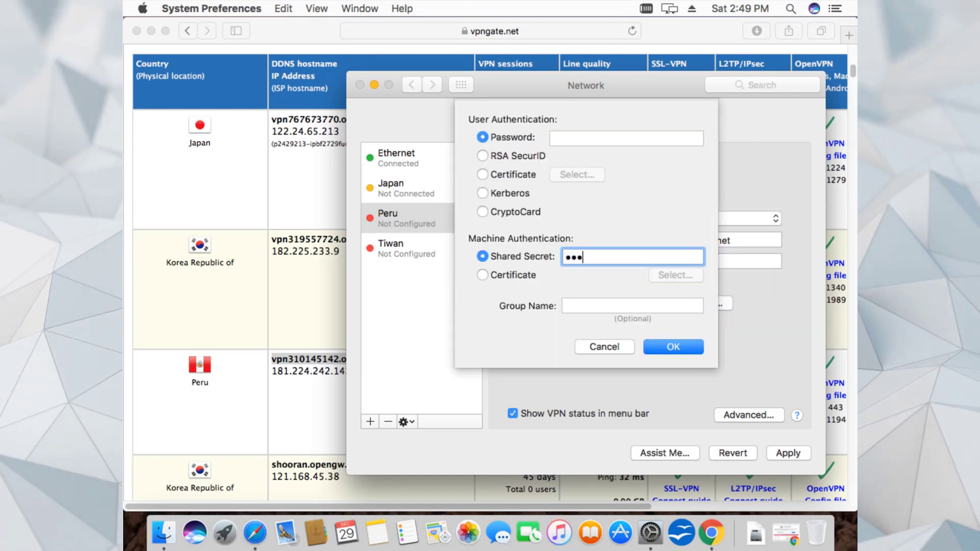
click(574, 138)
text(vp)
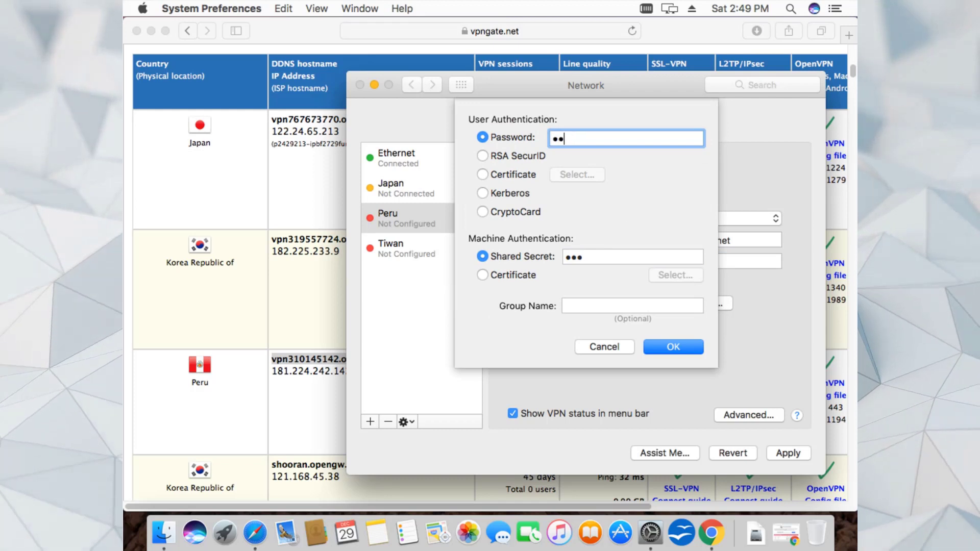
text(n)
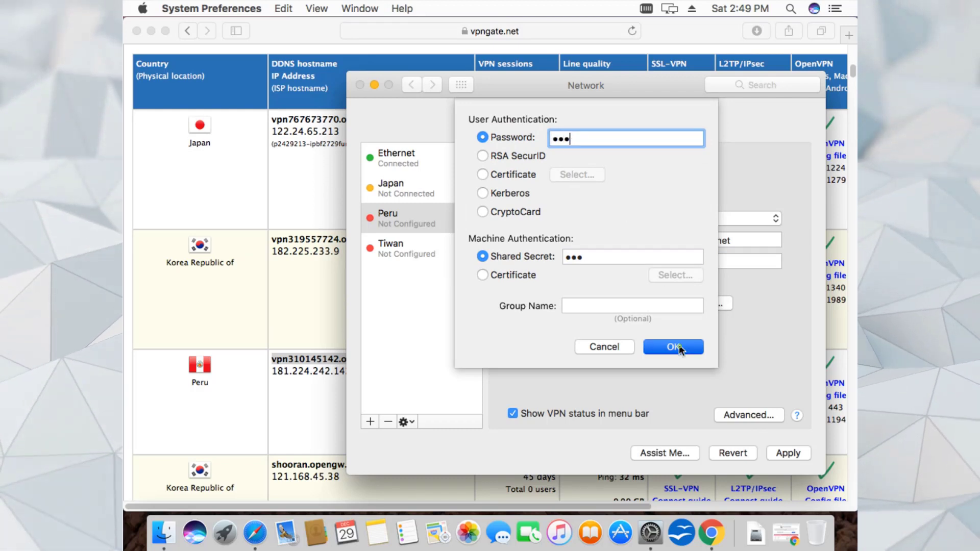
click(679, 345)
click(745, 415)
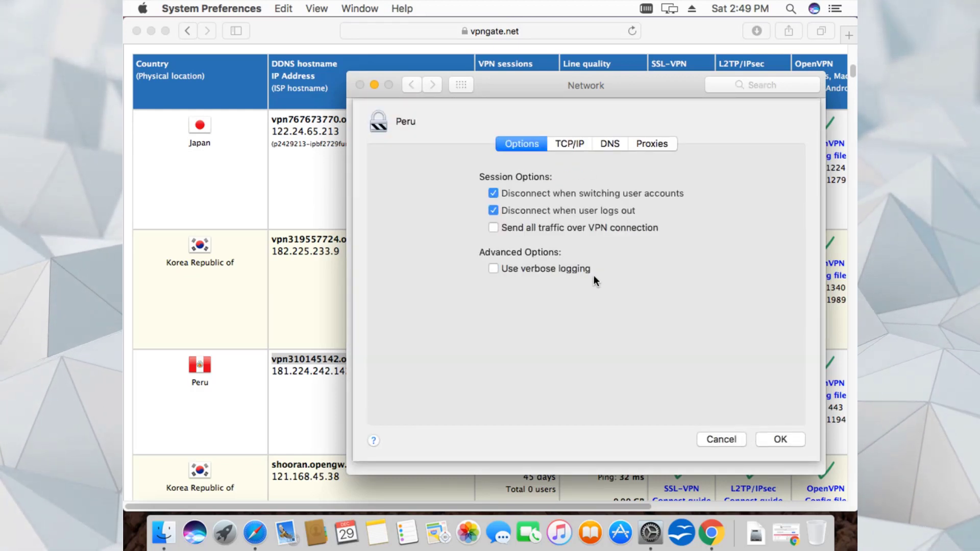
click(525, 232)
click(790, 441)
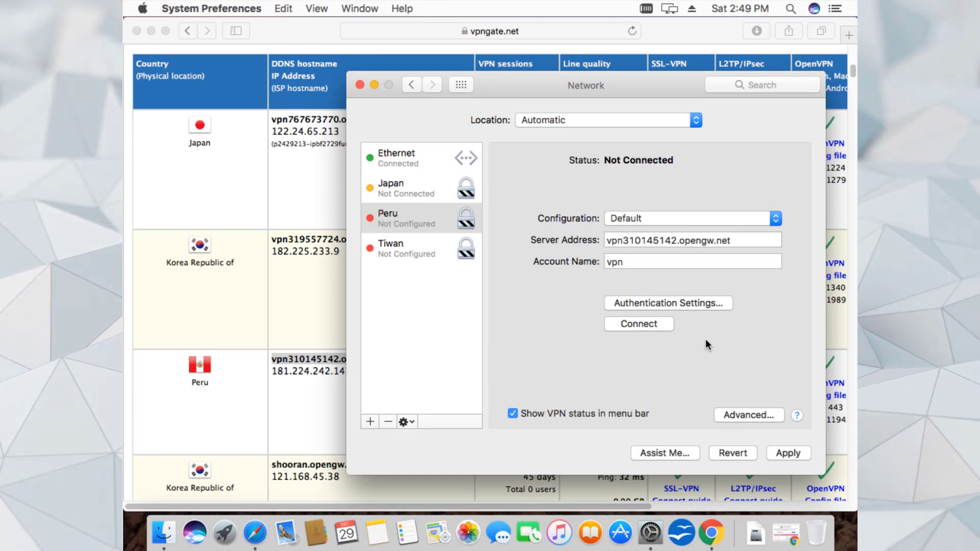
click(788, 456)
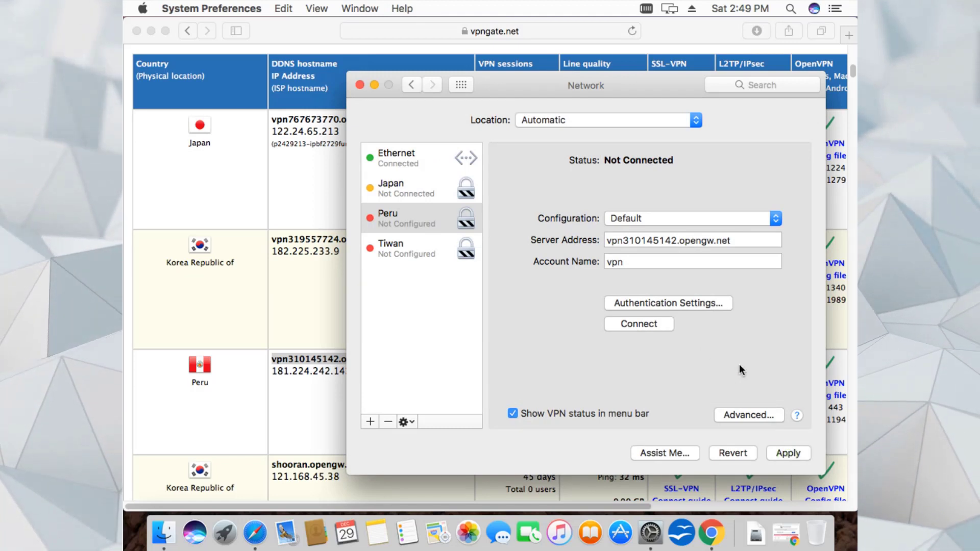
click(399, 261)
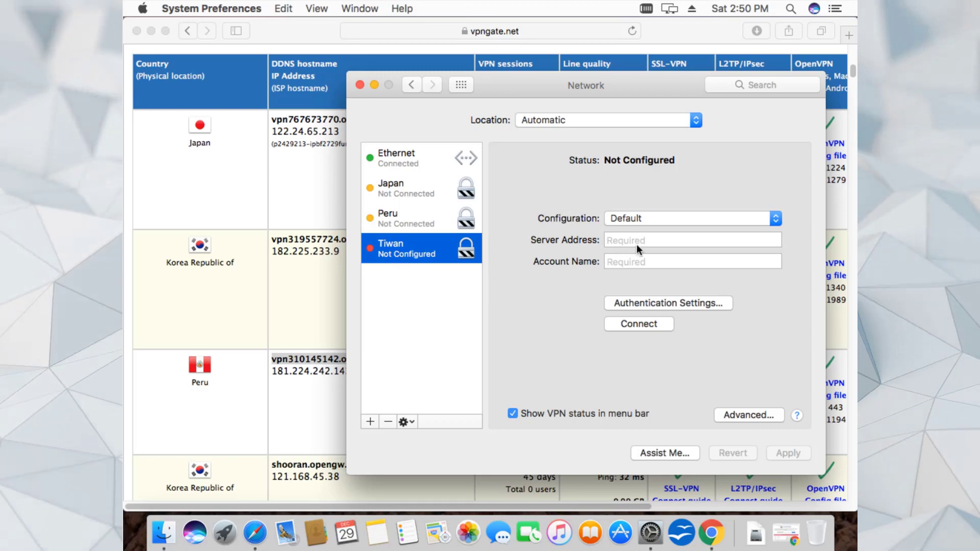
- Select the Korea Republic server hostname vpn330541547.opengw.net in the VPN Gate table
click(284, 405)
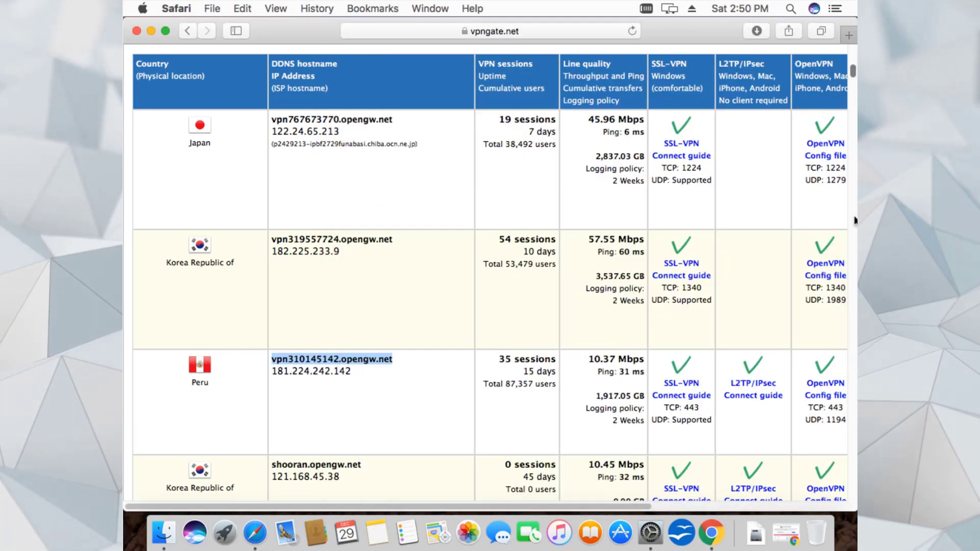
drag(851, 75, 851, 97)
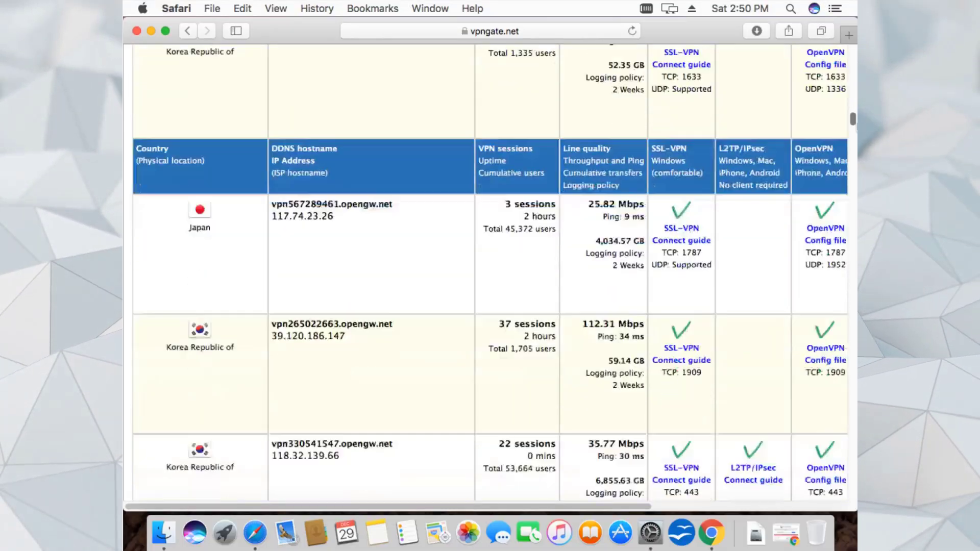
drag(853, 119, 853, 123)
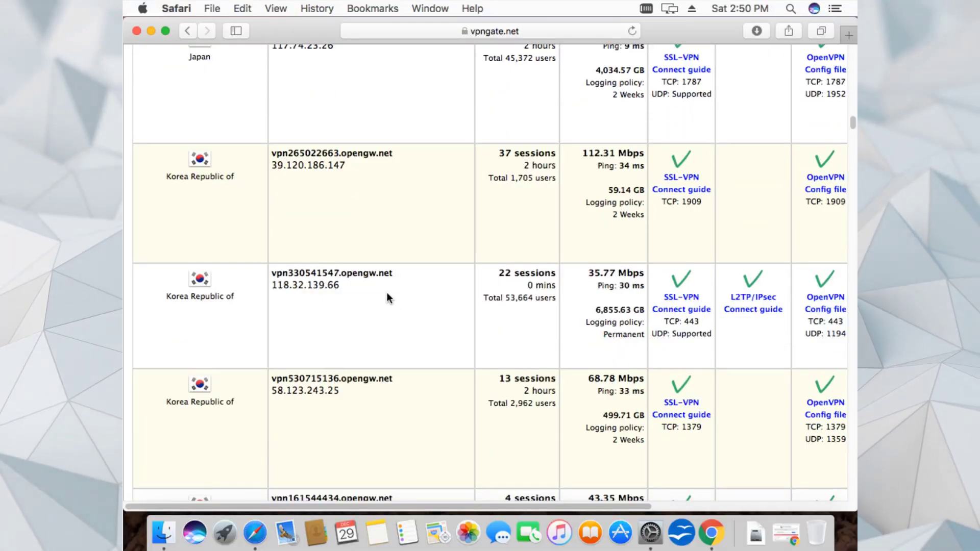
drag(395, 279, 273, 270)
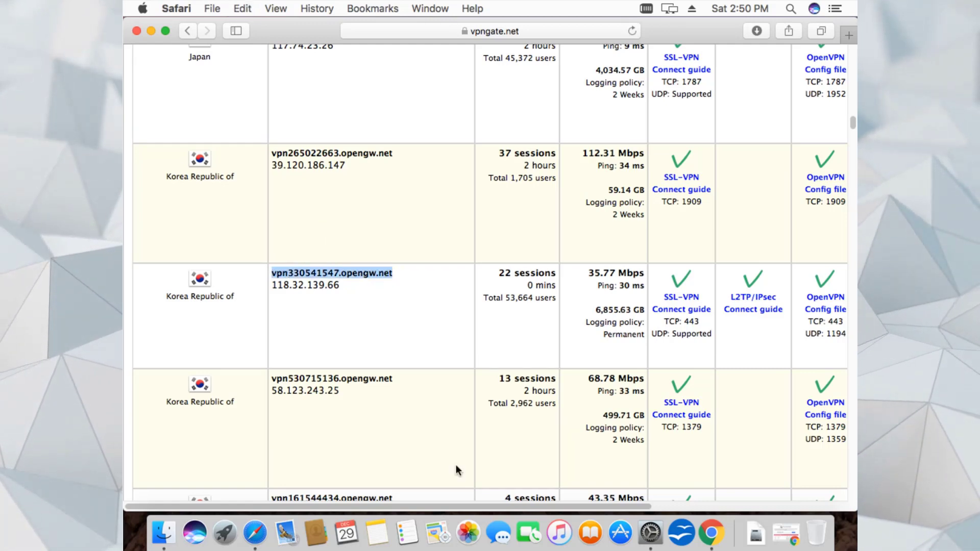
click(650, 532)
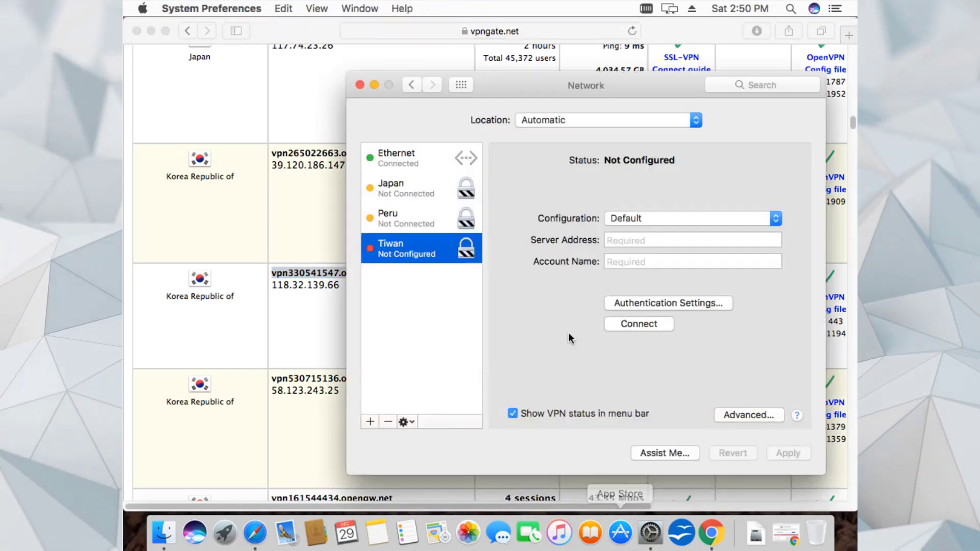
click(625, 246)
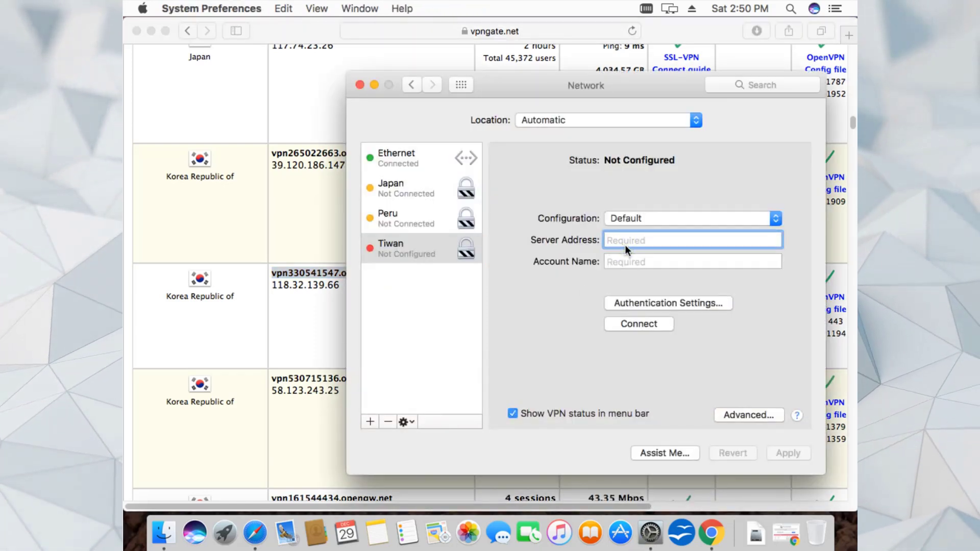
key(super+v)
click(634, 263)
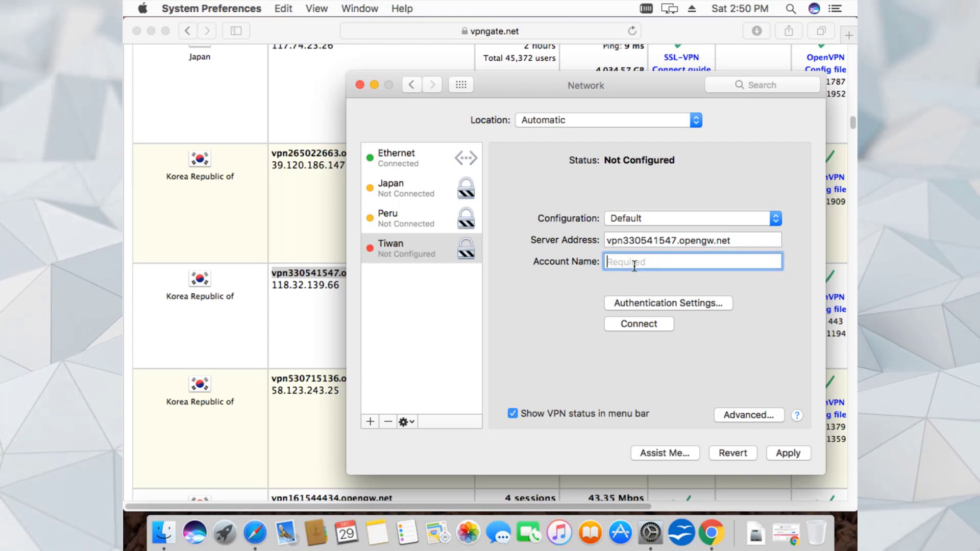
text(vpn)
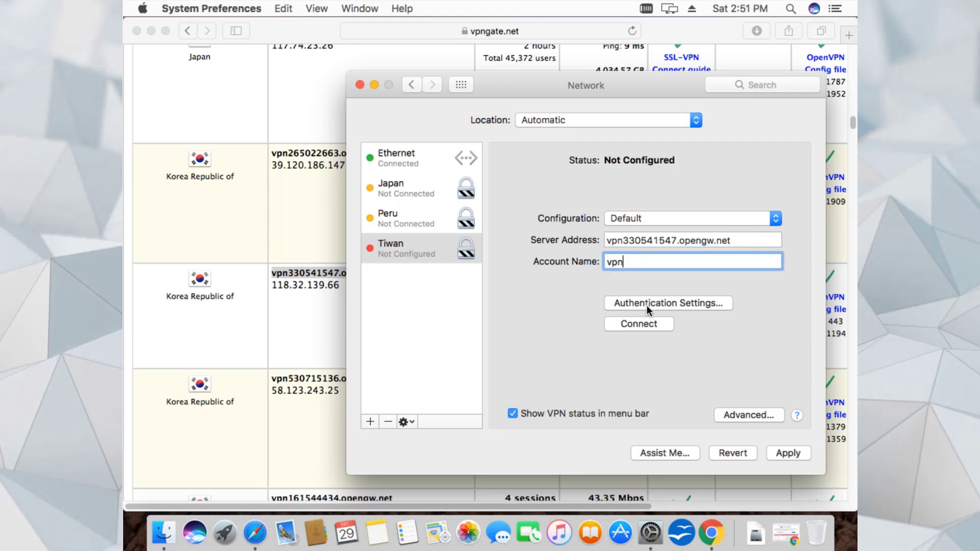
- Set Tiwan's password and shared secret, confirm the advanced options, and apply
click(647, 305)
text(vp)
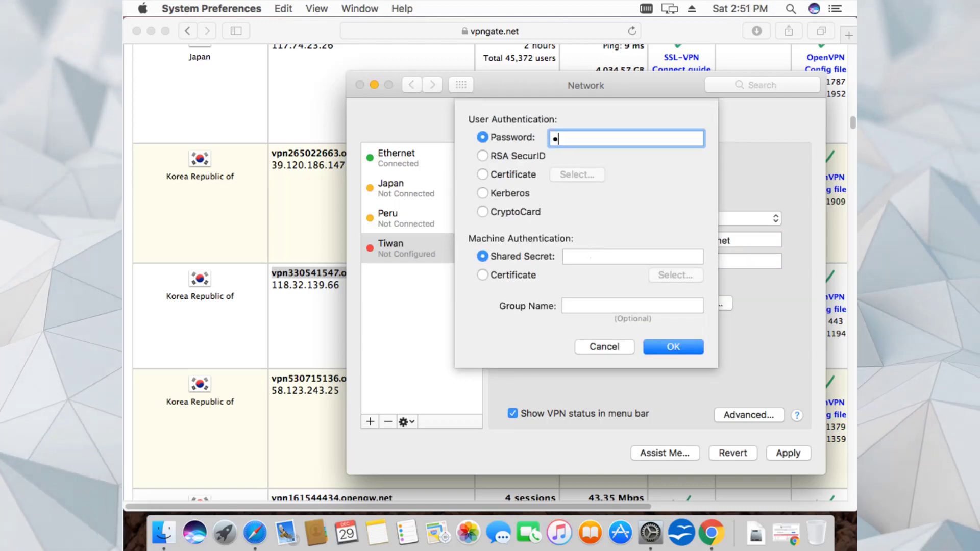
click(601, 259)
text(vpn)
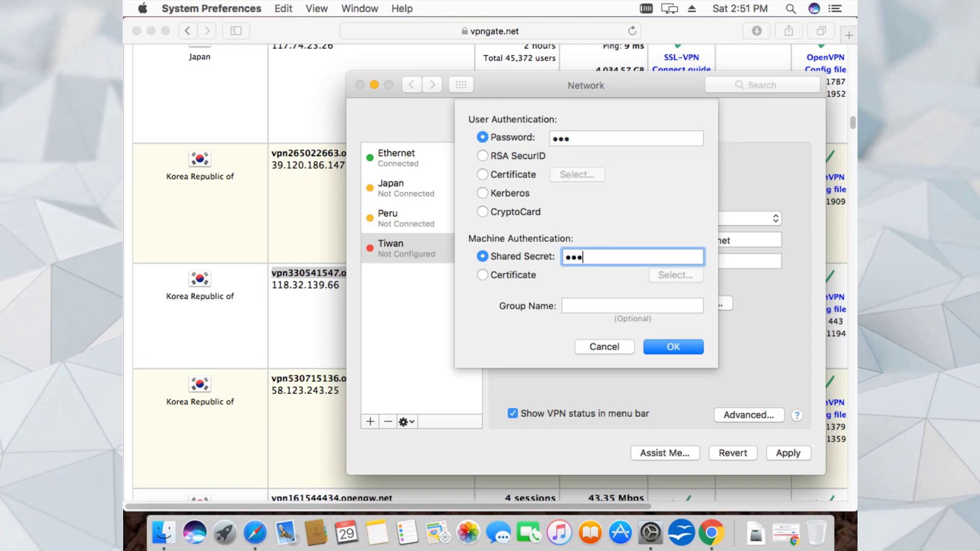
click(651, 346)
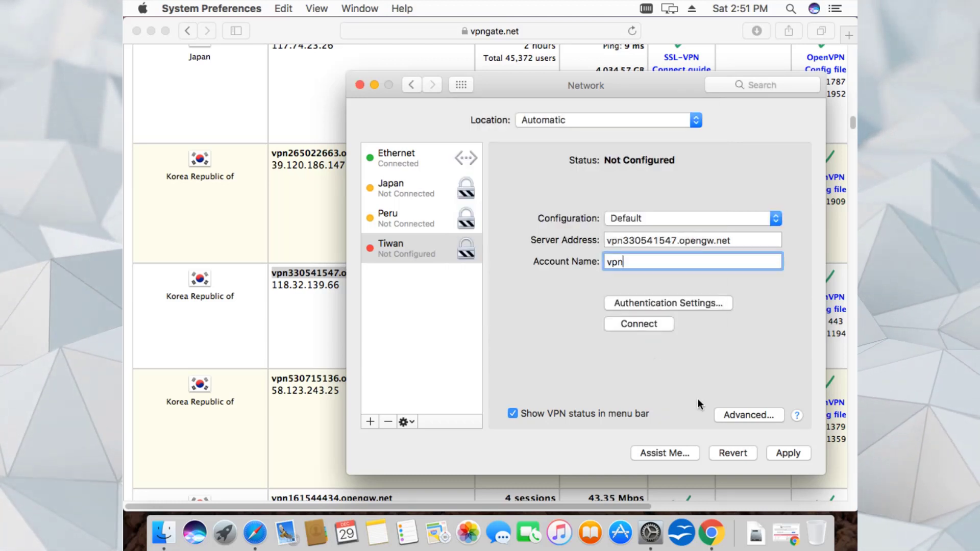
click(736, 413)
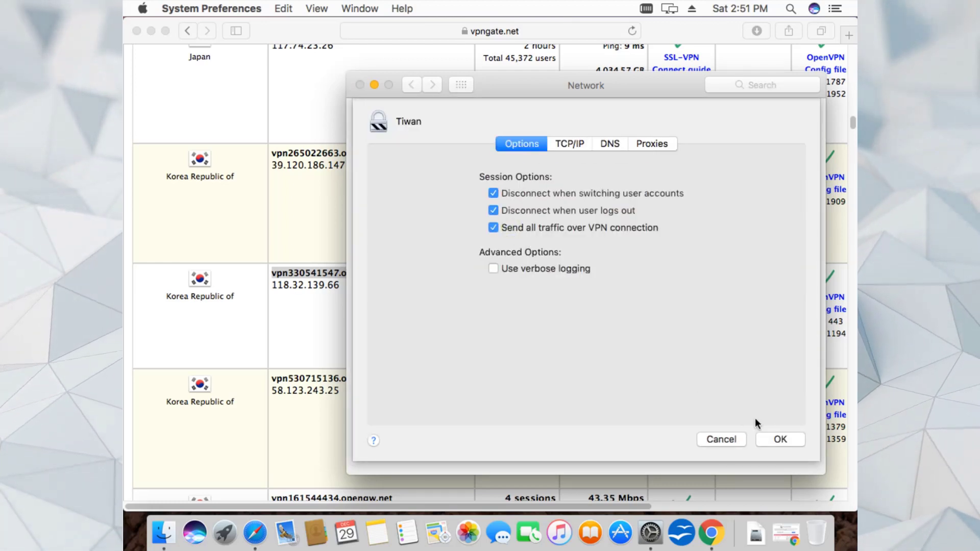
click(777, 441)
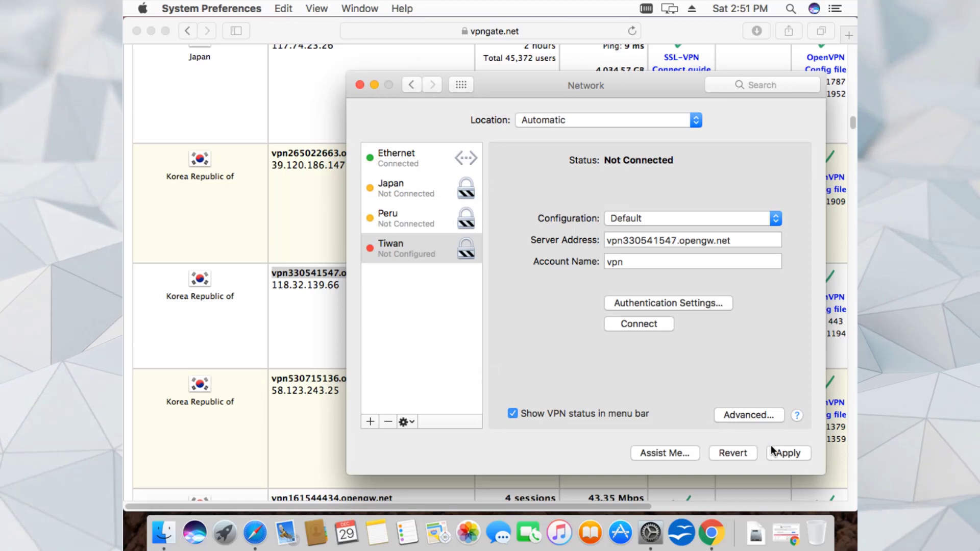
click(780, 456)
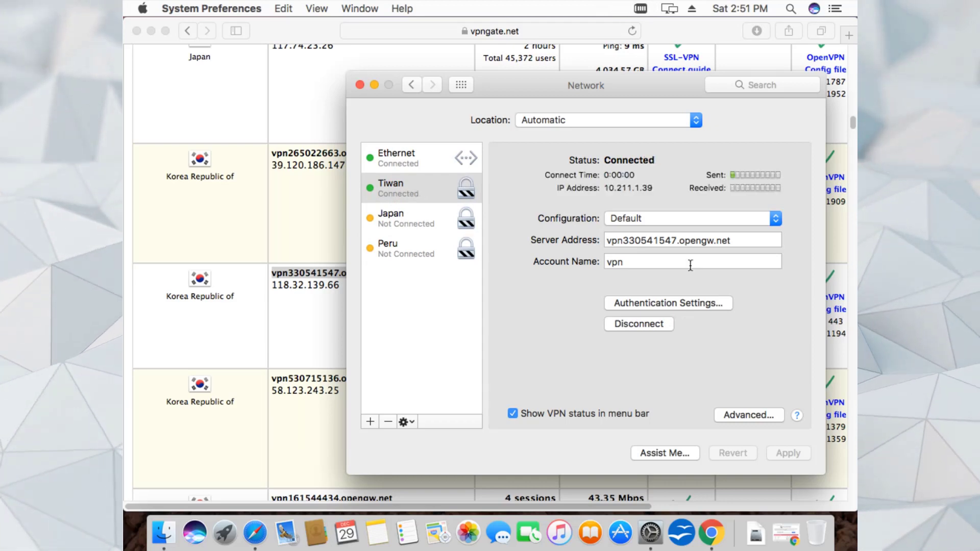
- Reload mylocation.org in Chrome to check the new Korean public IP
click(711, 533)
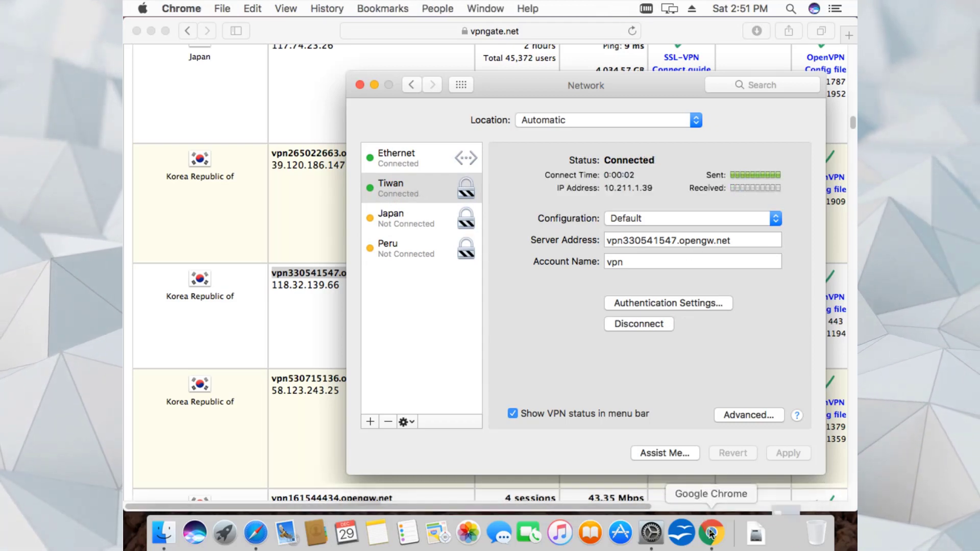
click(440, 80)
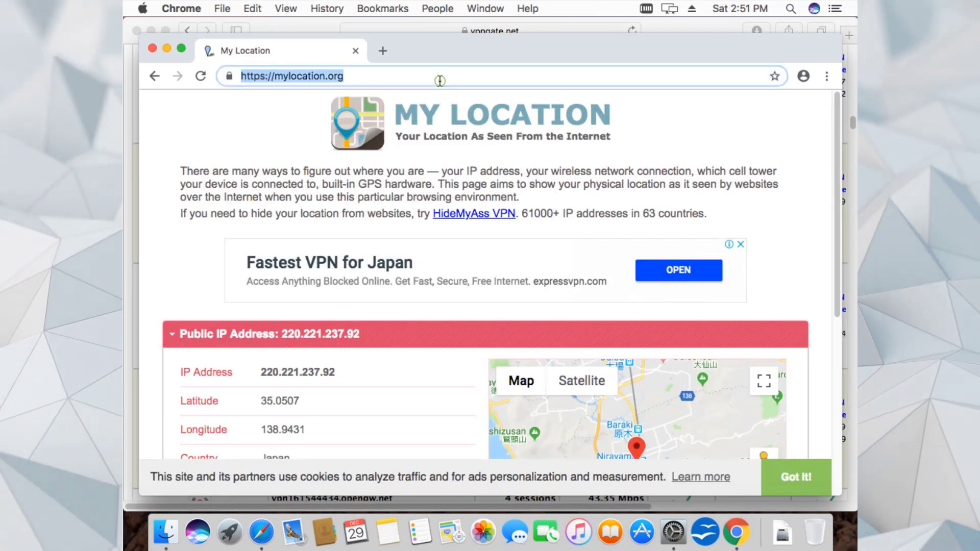
key(Return)
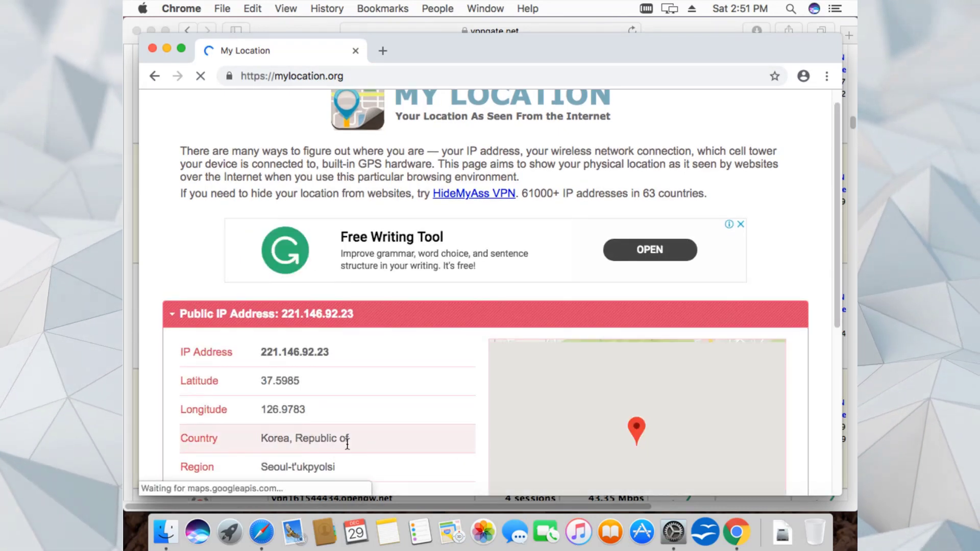
- Disconnect the Tiwan VPN and connect the Peru VPN in its place
click(674, 533)
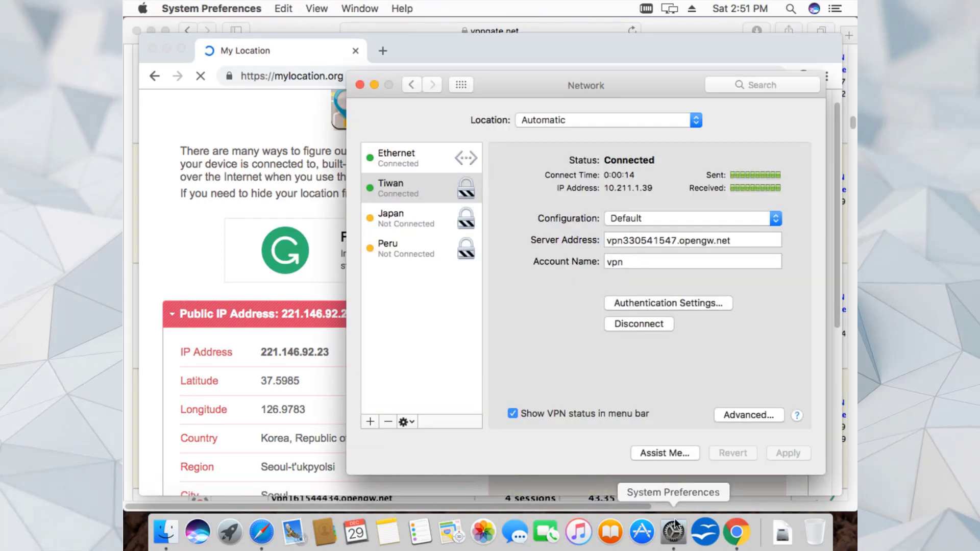
click(650, 325)
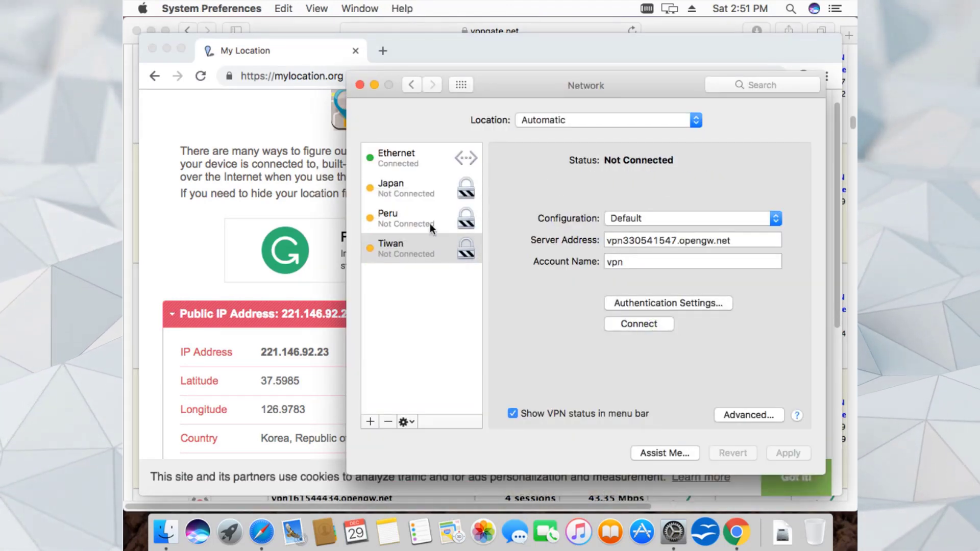
click(638, 325)
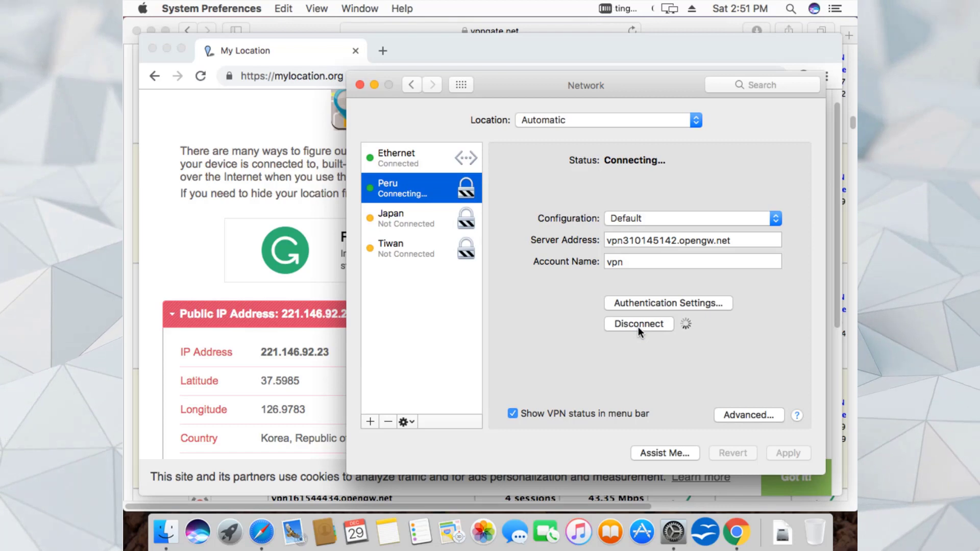
click(304, 75)
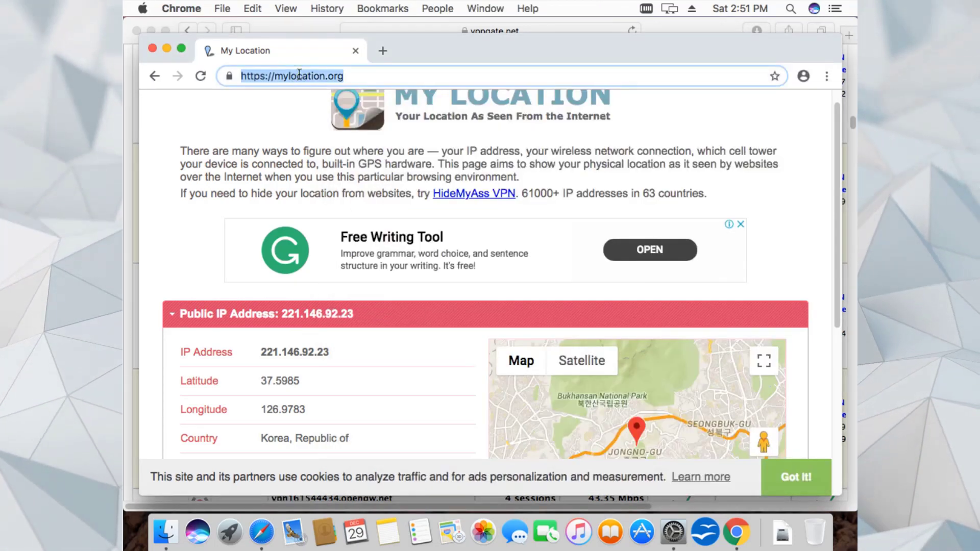
- Reload mylocation.org in Chrome three times, hitting ERR_CONNECTION_CLOSED, then return to Network settings
key(Return)
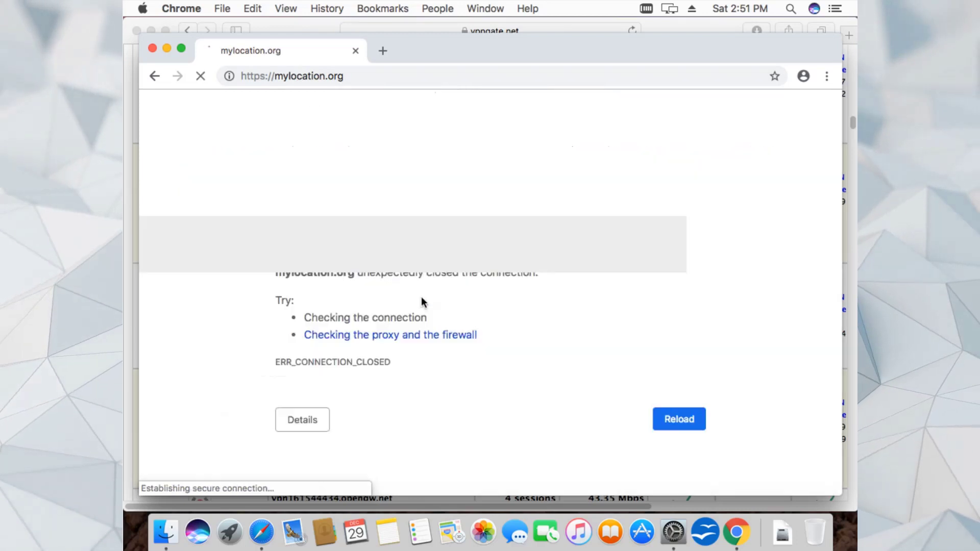
click(668, 420)
click(669, 421)
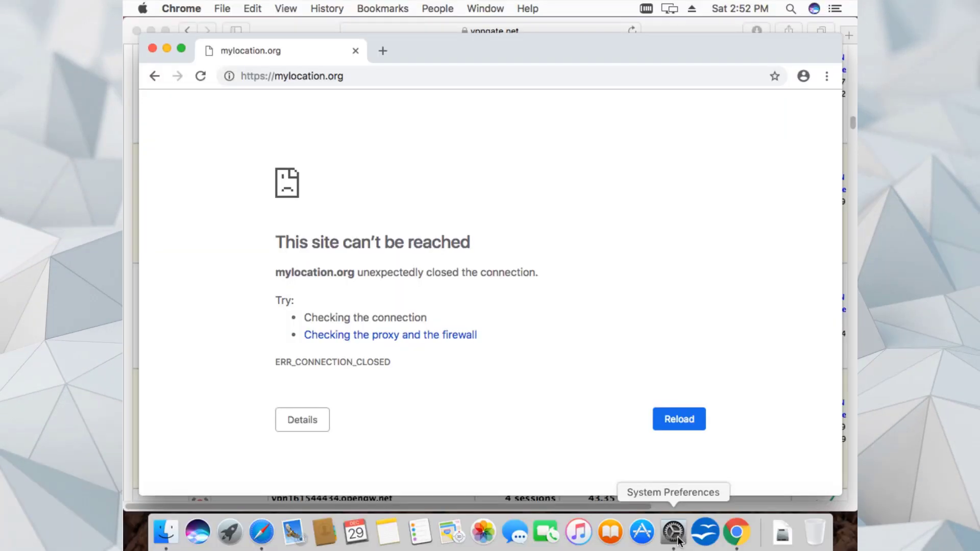
click(674, 533)
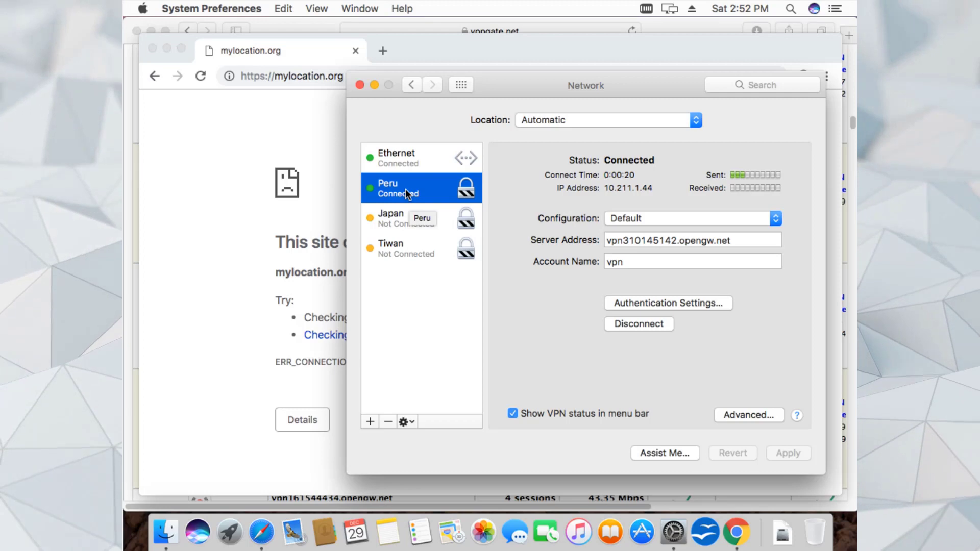
- Retry the location page, then scroll Safari's vpngate.net list to the United Kingdom servers
click(295, 78)
key(Return)
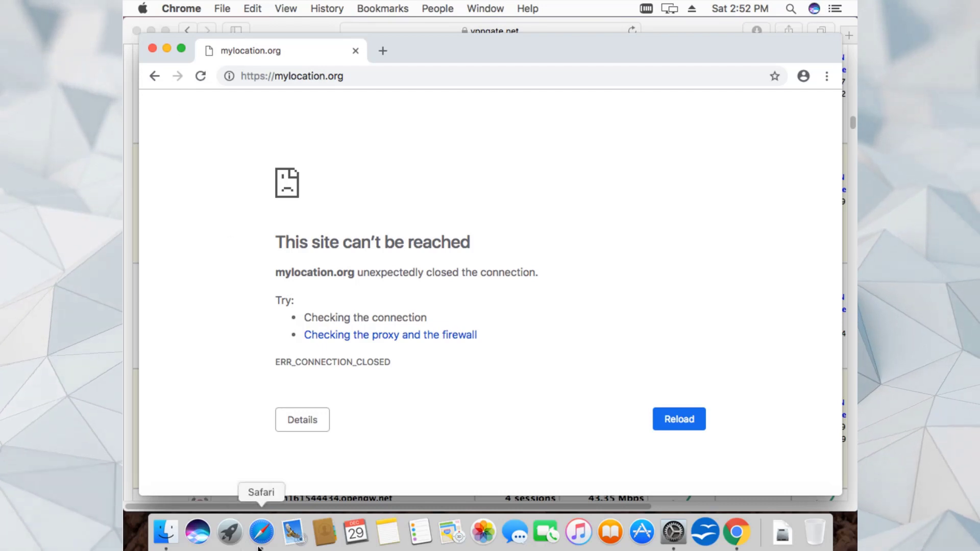
click(261, 531)
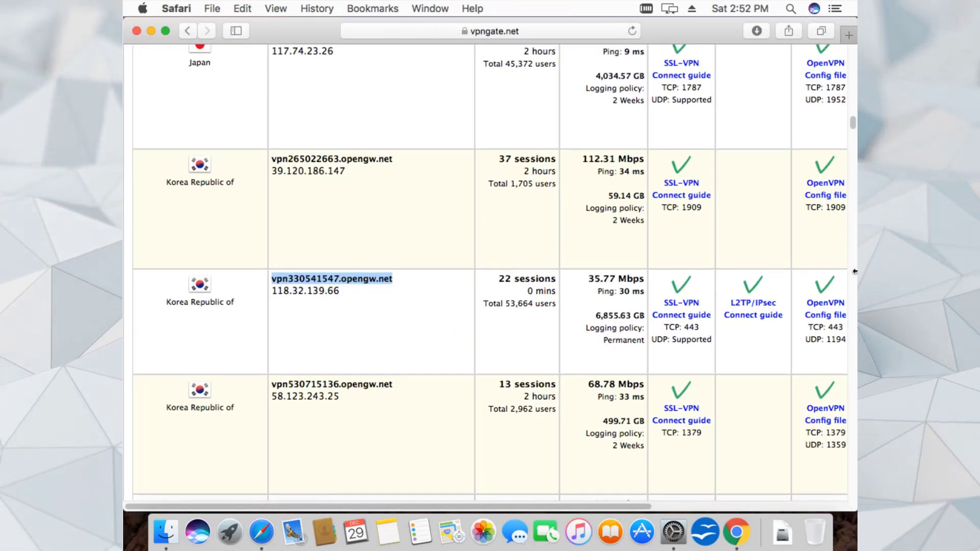
drag(854, 127, 854, 197)
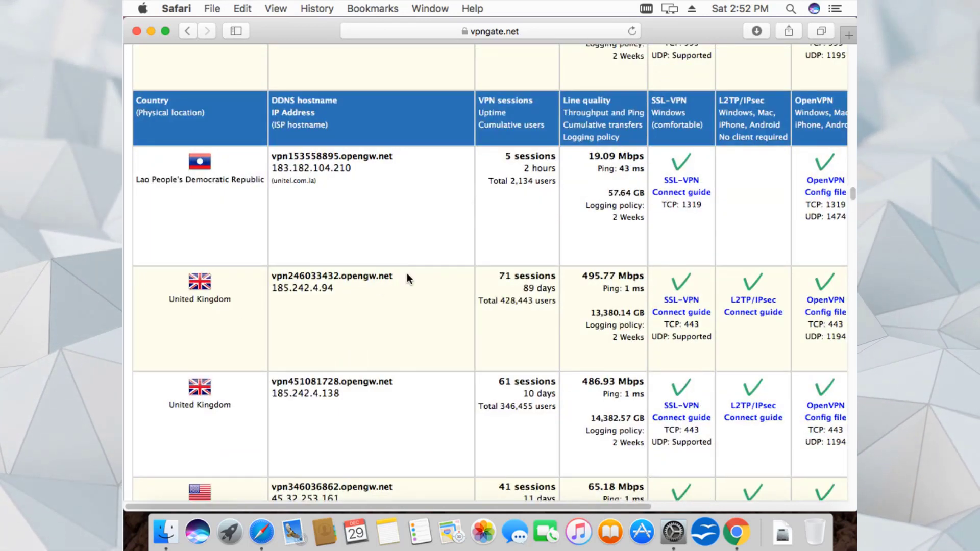
- Point the Peru VPN at UK server vpn246033432.opengw.net, apply, and reconnect
drag(396, 278, 271, 277)
key(super+c)
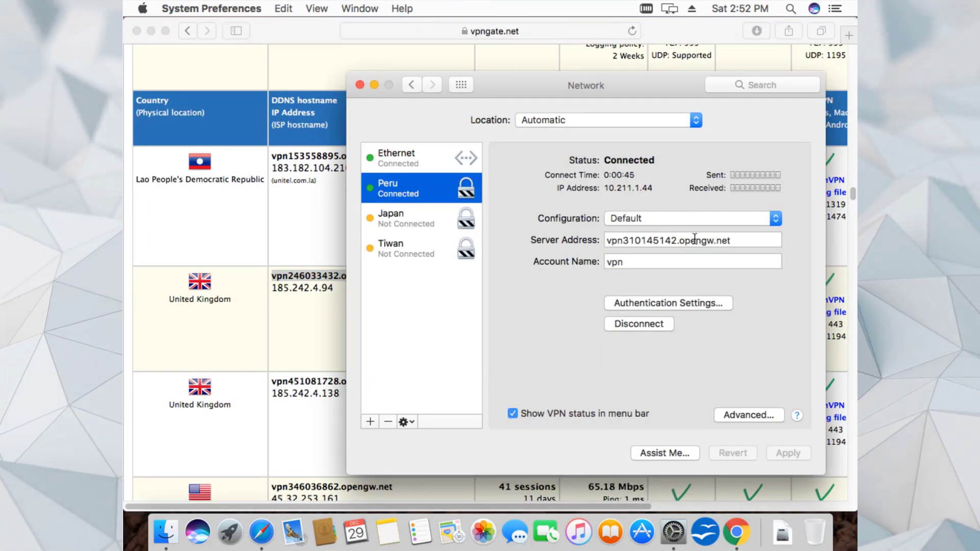
right_click(631, 240)
click(659, 328)
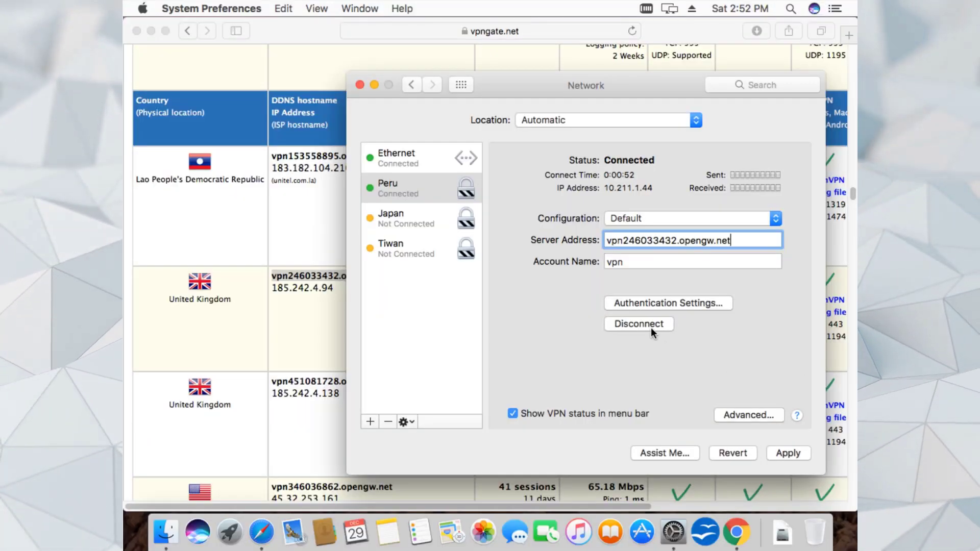
click(651, 327)
click(791, 454)
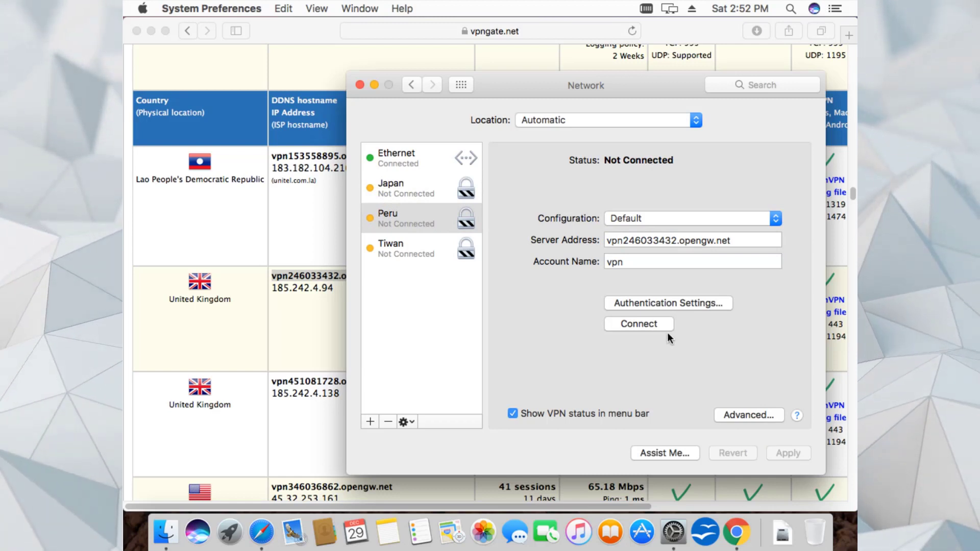
click(654, 327)
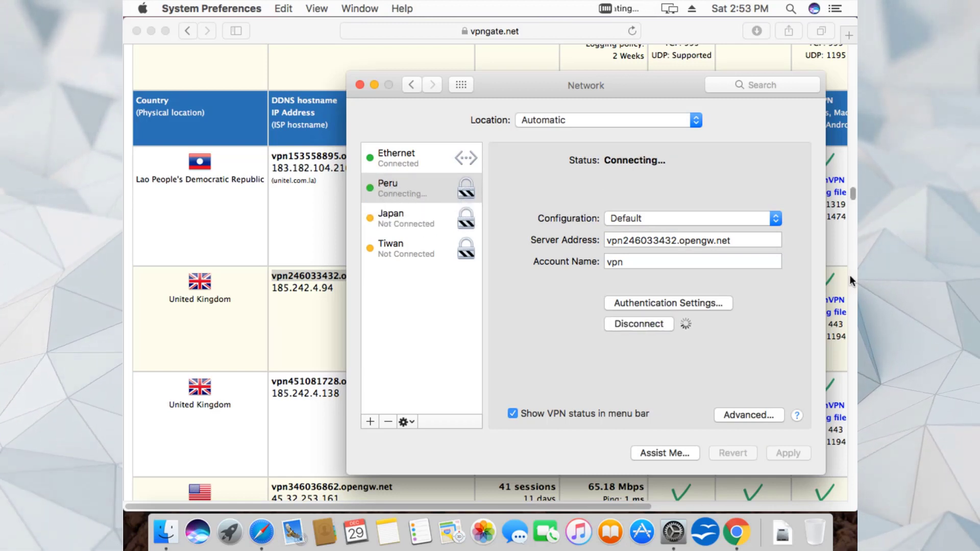
- Copy the UK hostname vpn451081728.opengw.net from the vpngate.net server list
click(853, 197)
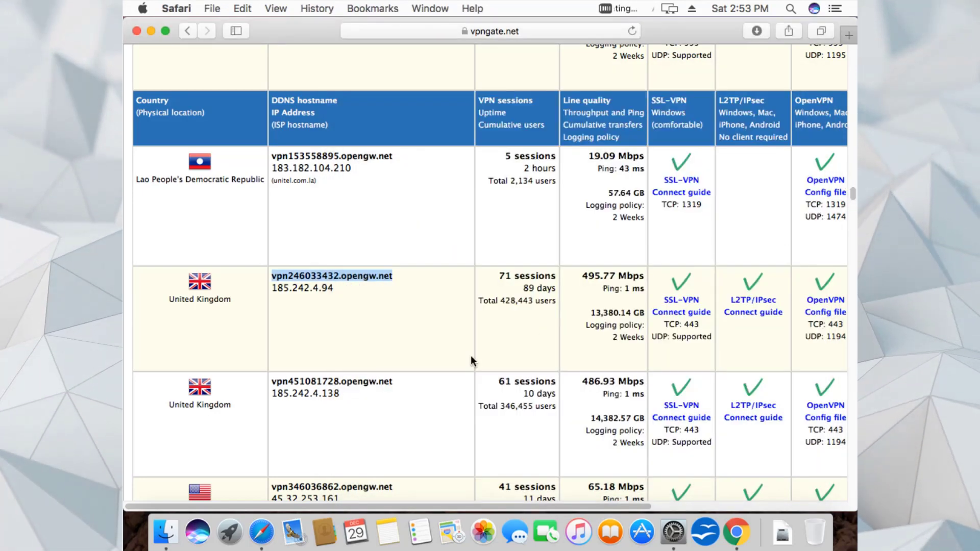
click(391, 382)
drag(390, 382, 276, 378)
right_click(280, 382)
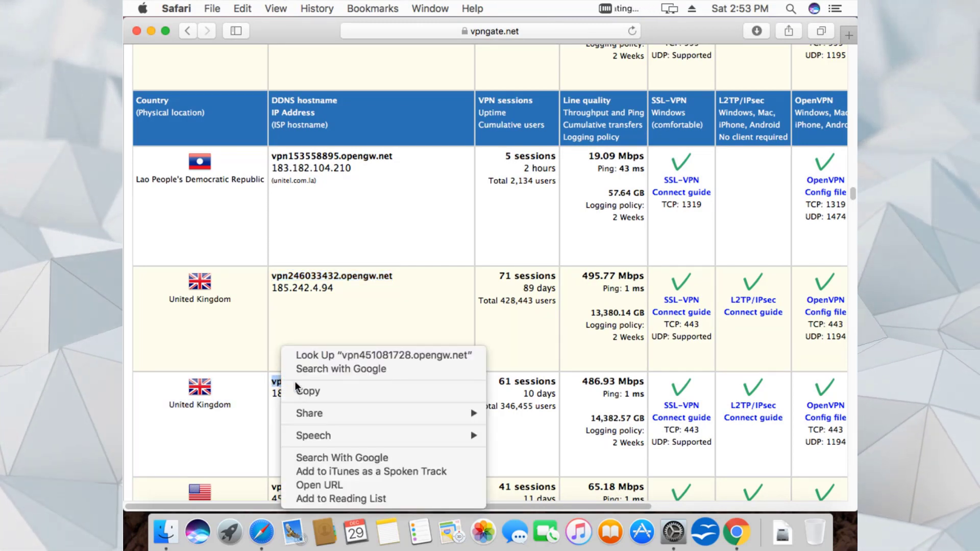
click(304, 391)
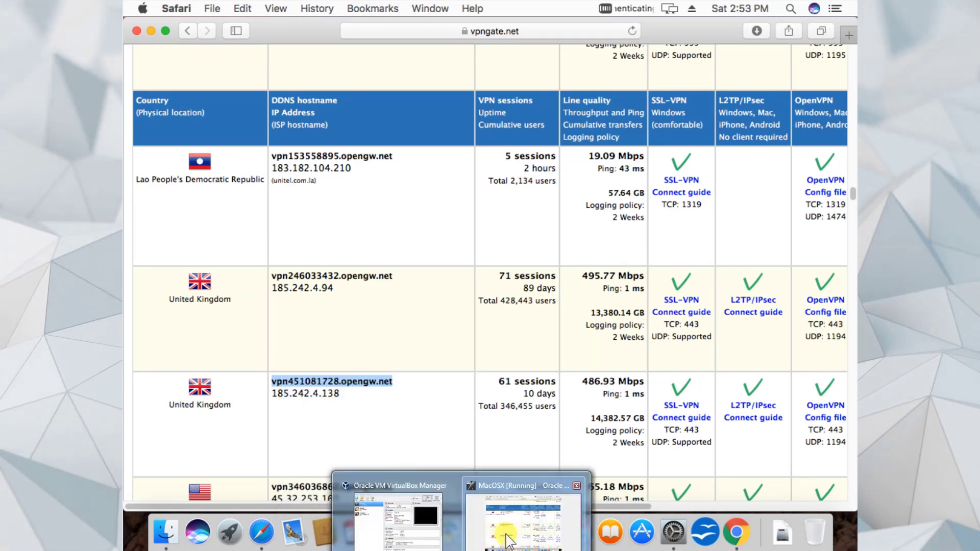
click(520, 534)
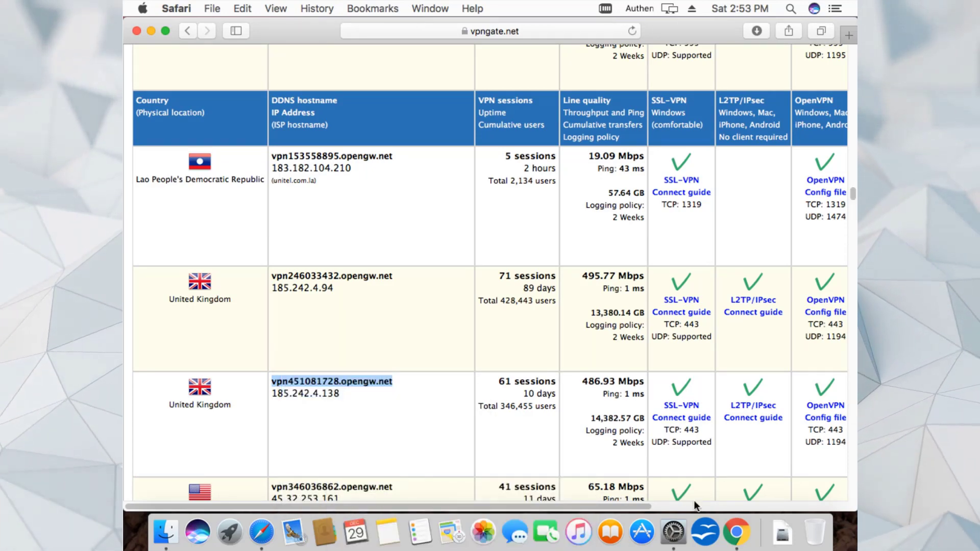
- Stop the stalled connection and paste vpn451081728.opengw.net as the Peru VPN's server address, then apply
click(681, 529)
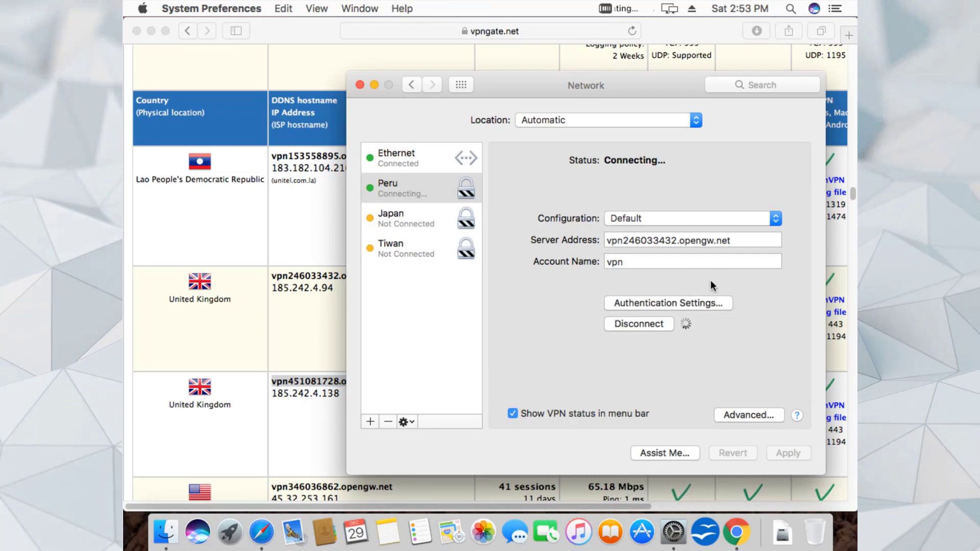
click(639, 324)
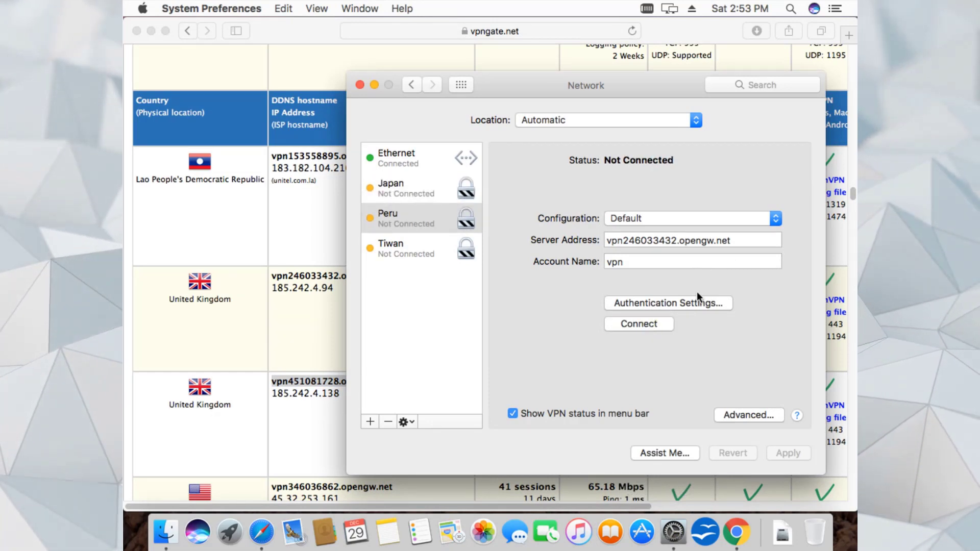
drag(751, 246, 608, 247)
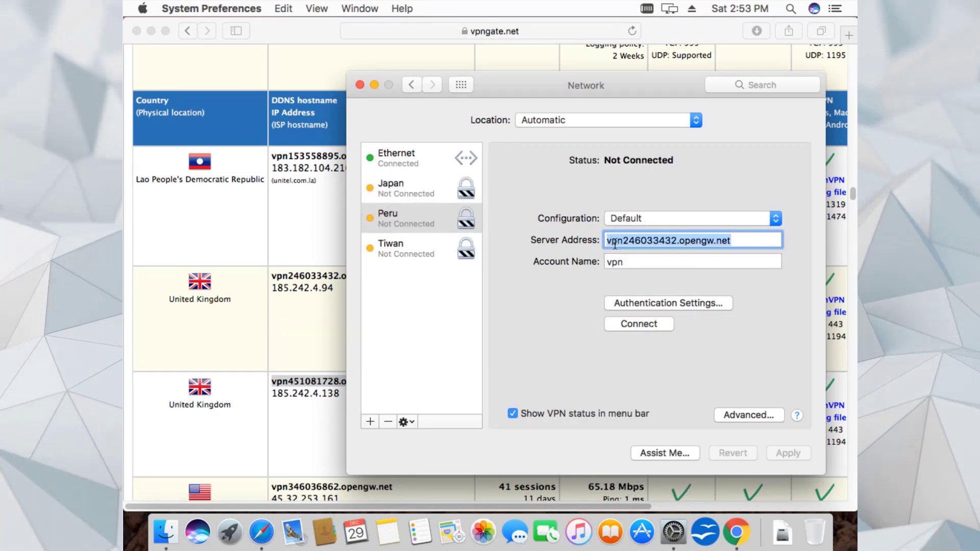
right_click(616, 247)
click(643, 335)
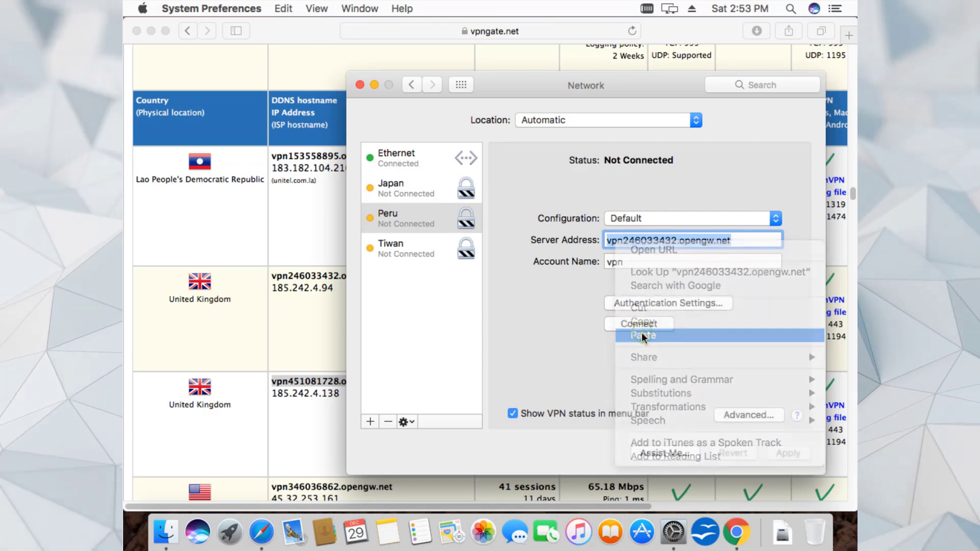
click(786, 452)
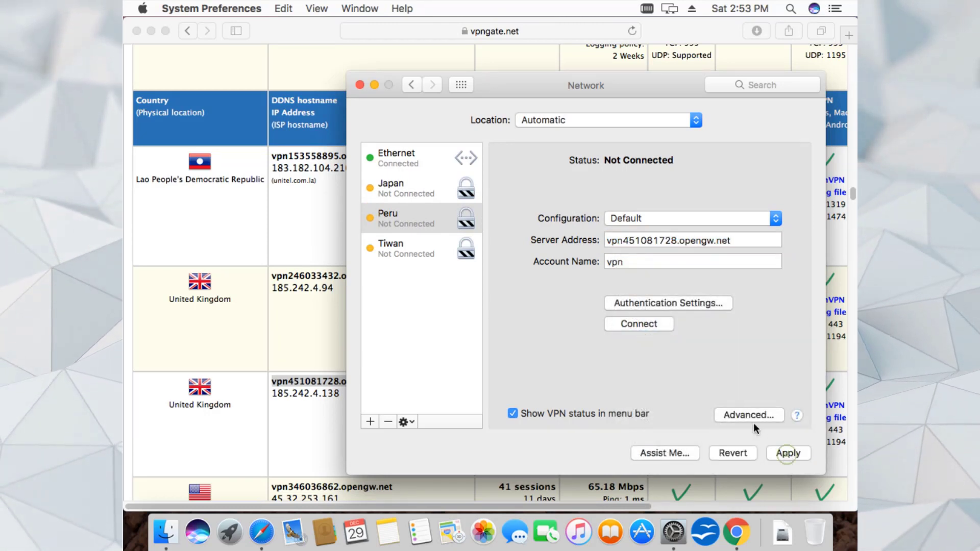
click(650, 327)
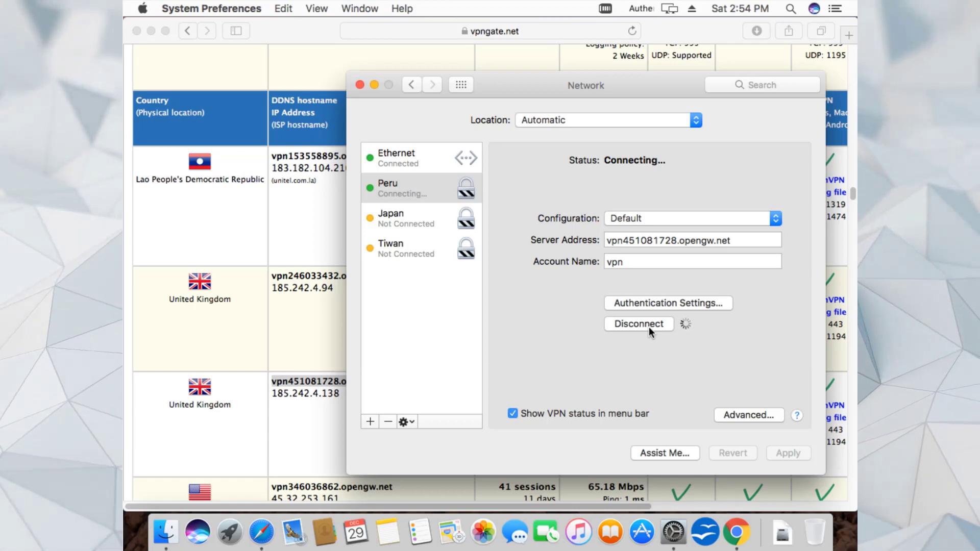
click(854, 205)
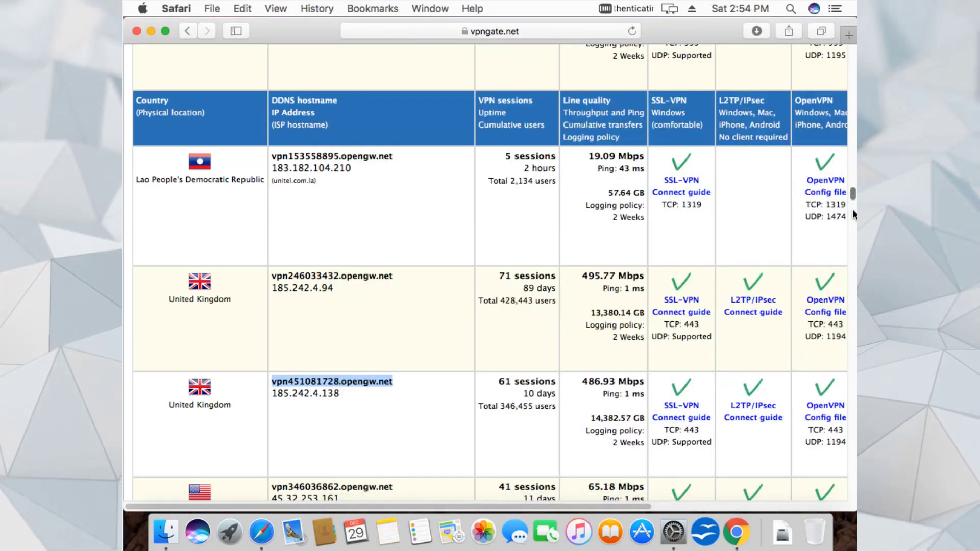
drag(853, 196, 853, 209)
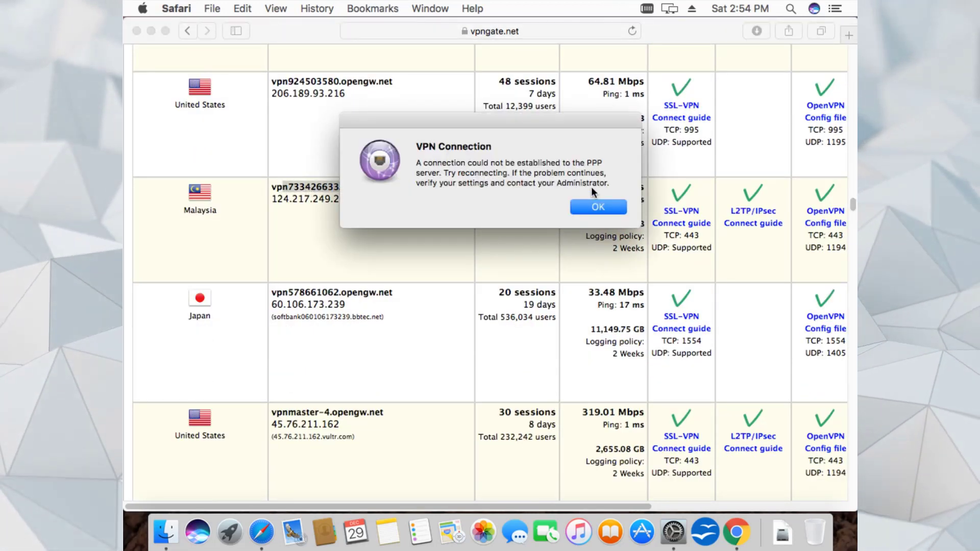
- Dismiss the failure alert and copy the Malaysia hostname vpn733426633.opengw.net
click(593, 207)
drag(432, 193, 289, 189)
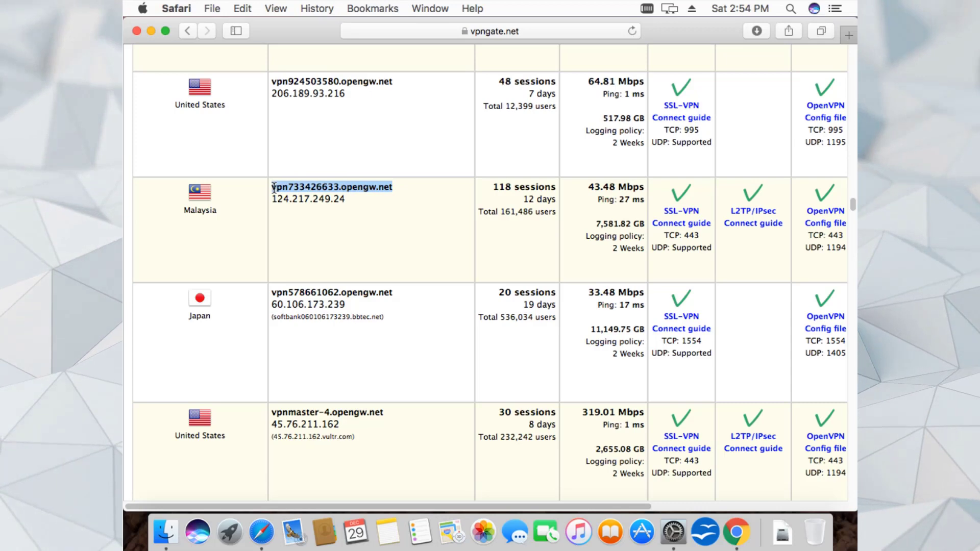
right_click(274, 188)
click(302, 231)
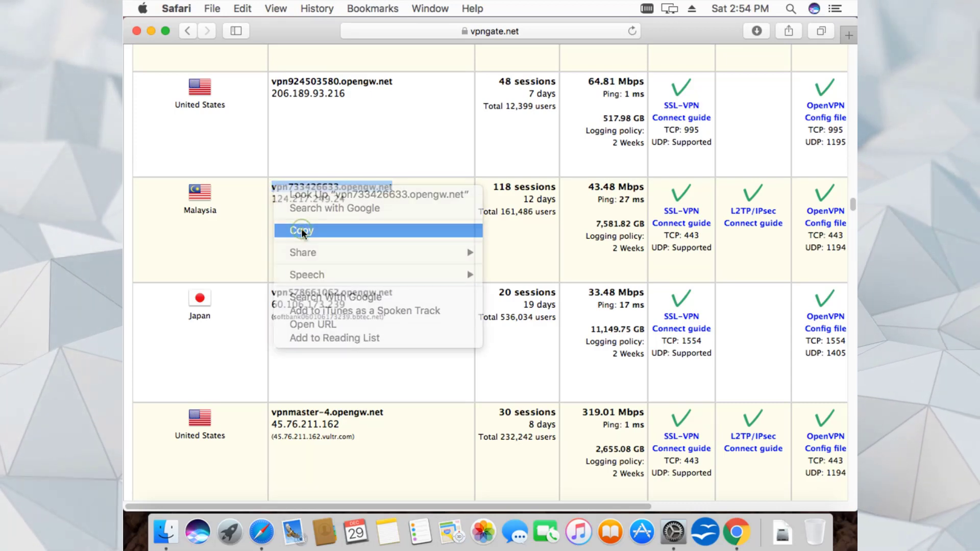
- Make vpn733426633.opengw.net the Peru VPN's server address, apply, connect, and return to mylocation.org in Chrome
click(674, 532)
drag(753, 236, 585, 246)
right_click(611, 241)
click(653, 329)
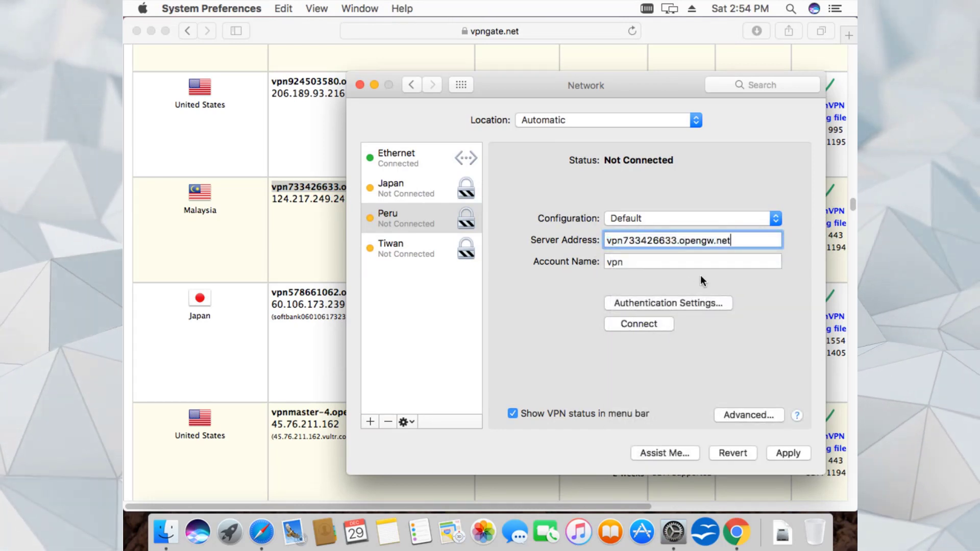
click(786, 462)
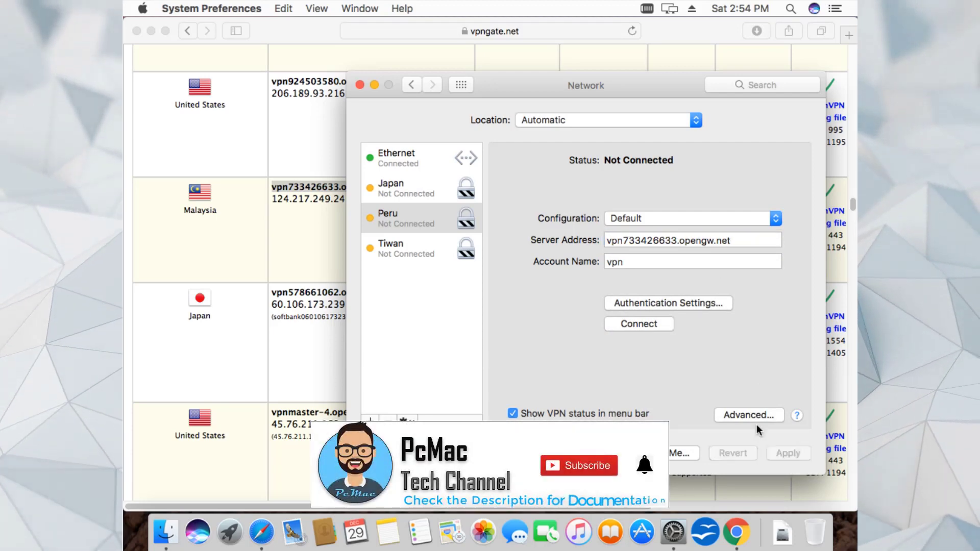
click(655, 329)
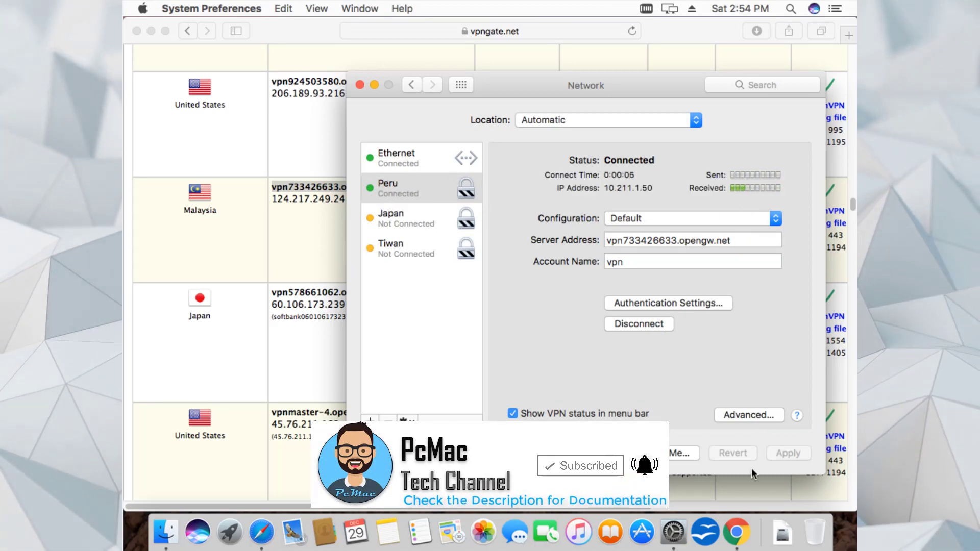
click(738, 534)
click(396, 79)
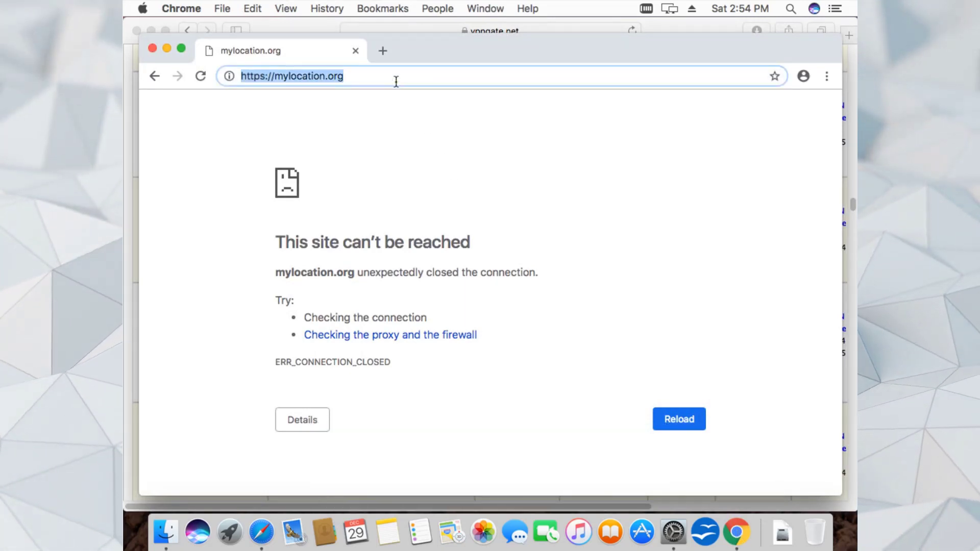
- Restart Chrome, see google.com fail with DNS_PROBE_FINISHED_NO_INTERNET, then delete the Peru VPN service
key(Return)
click(182, 8)
click(205, 192)
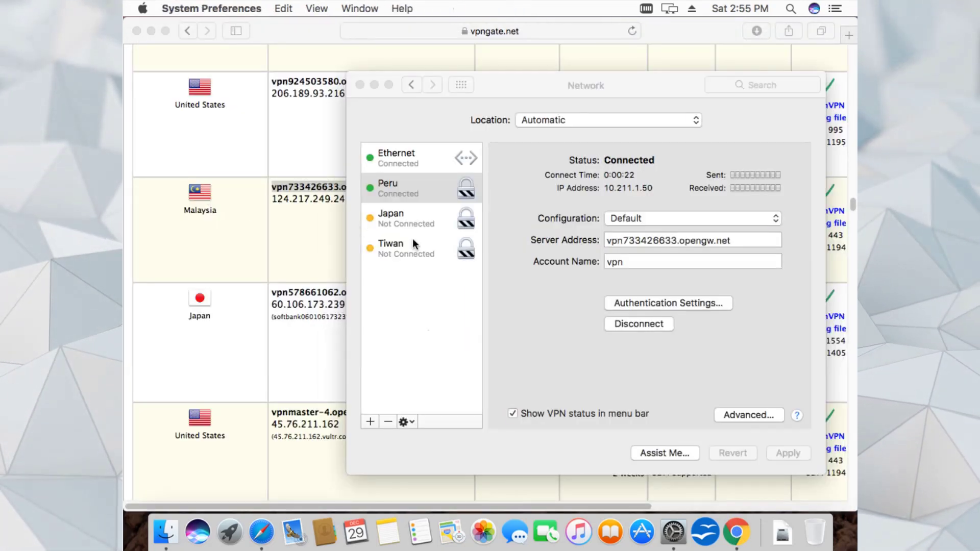
click(737, 532)
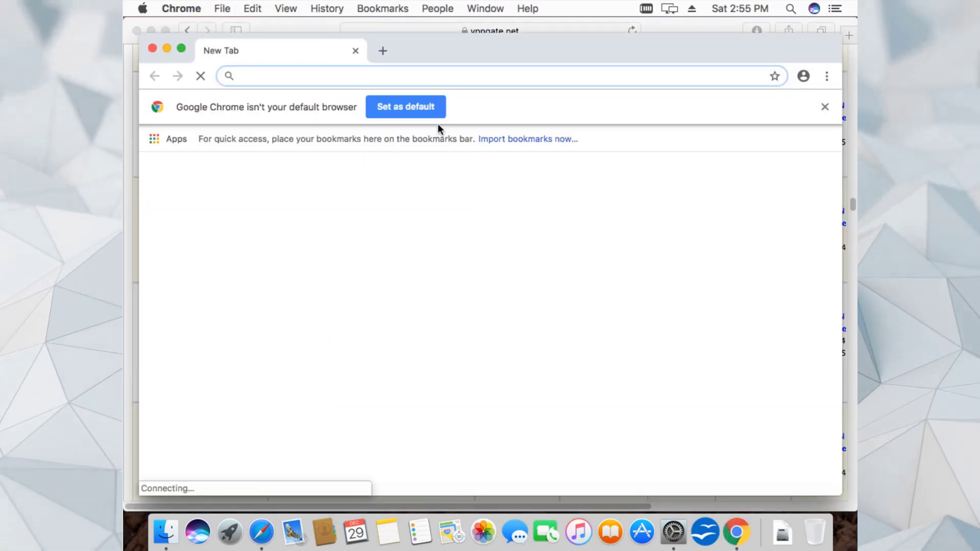
text(google.com)
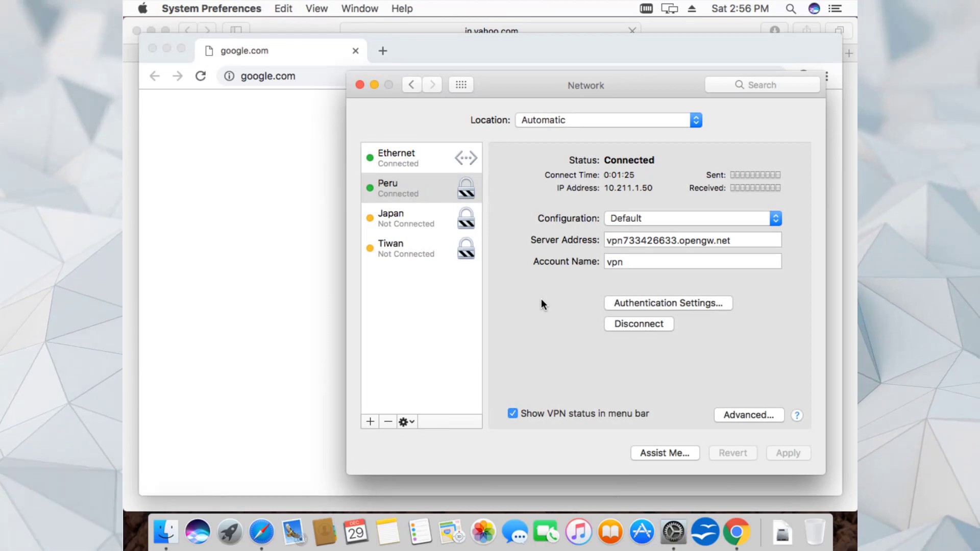
click(259, 264)
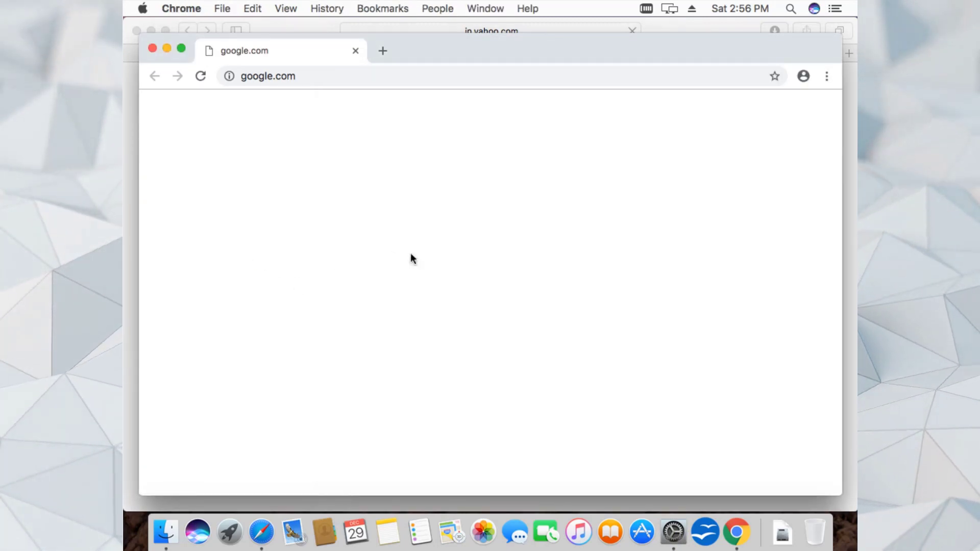
key(super+r)
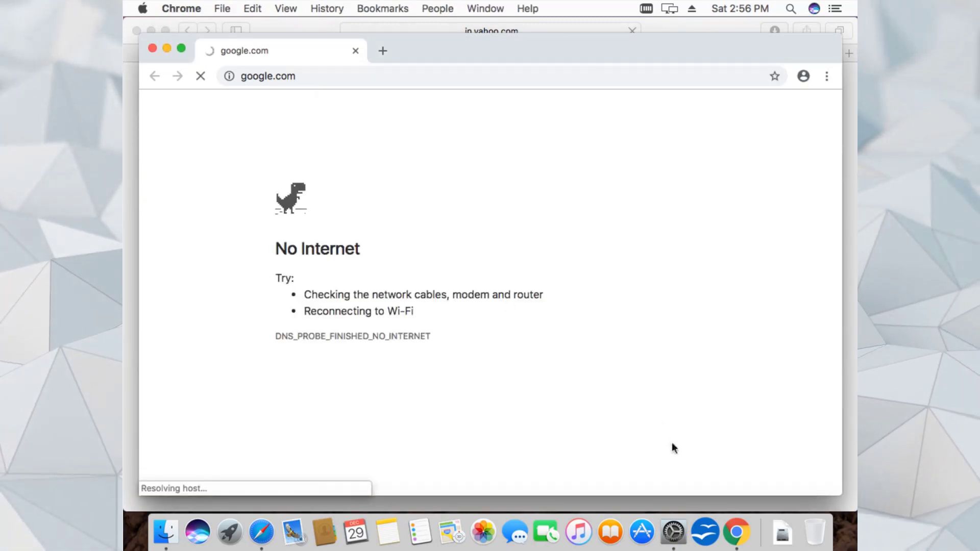
click(674, 533)
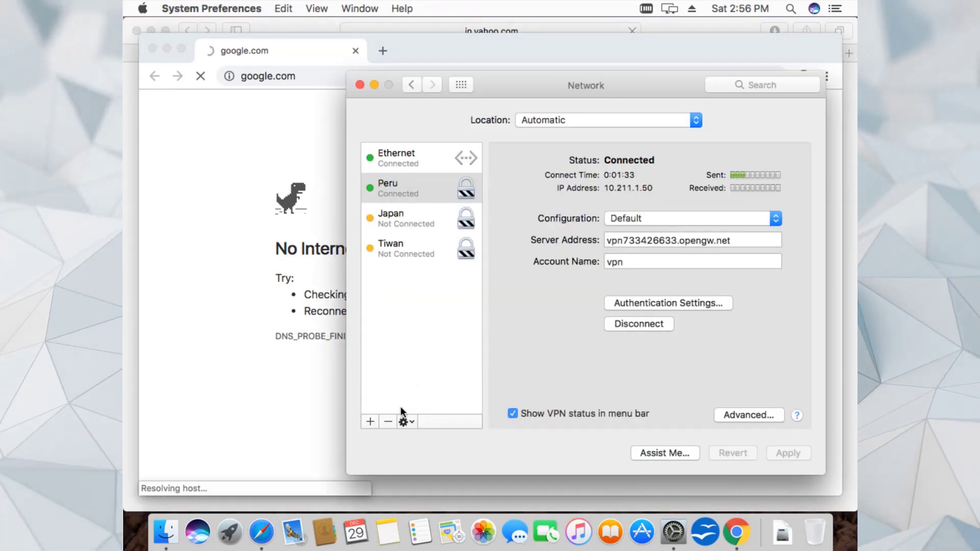
click(389, 420)
- Select the Japan VPN service, apply its settings, and connect it
click(422, 187)
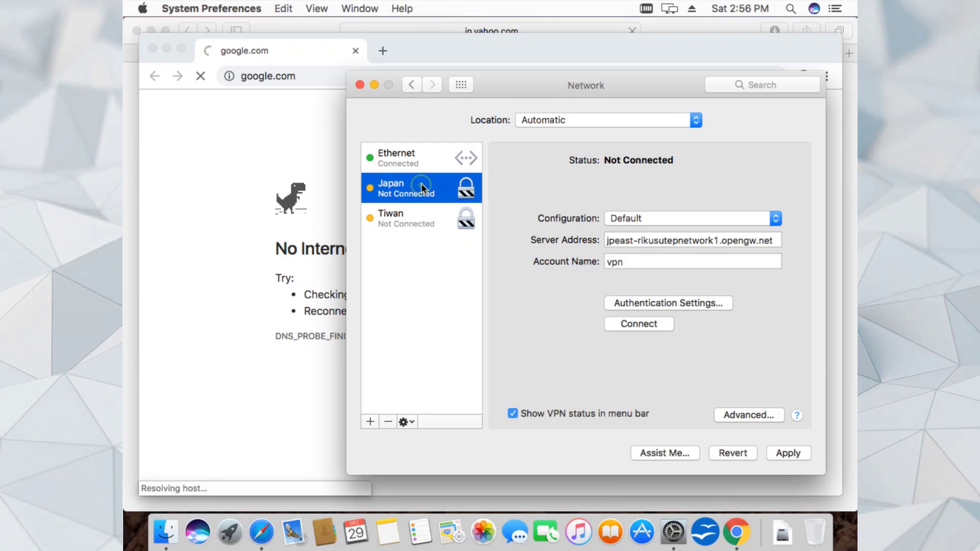
click(783, 453)
click(654, 324)
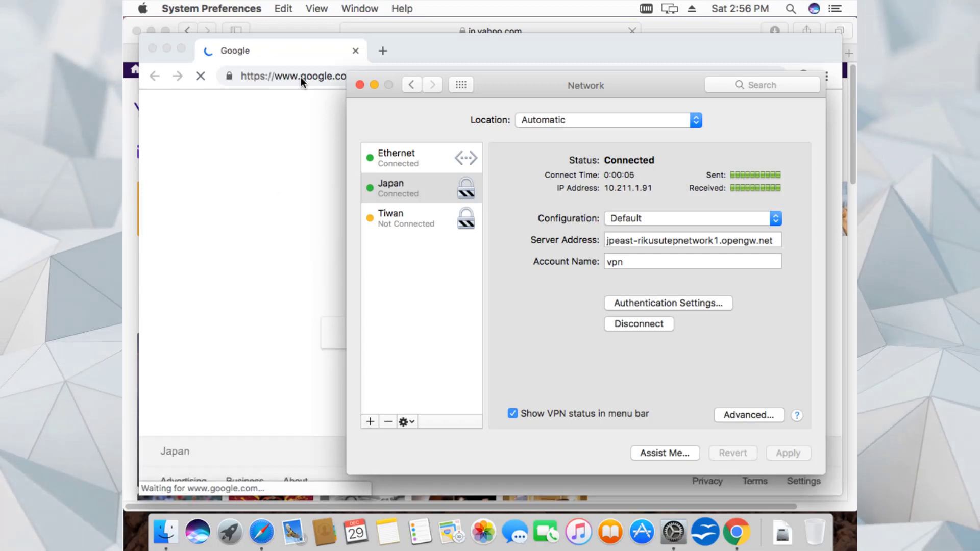
- Search 'whats my location' in Chrome and scroll to the Hitachi, Ibaraki map result
click(292, 136)
click(365, 82)
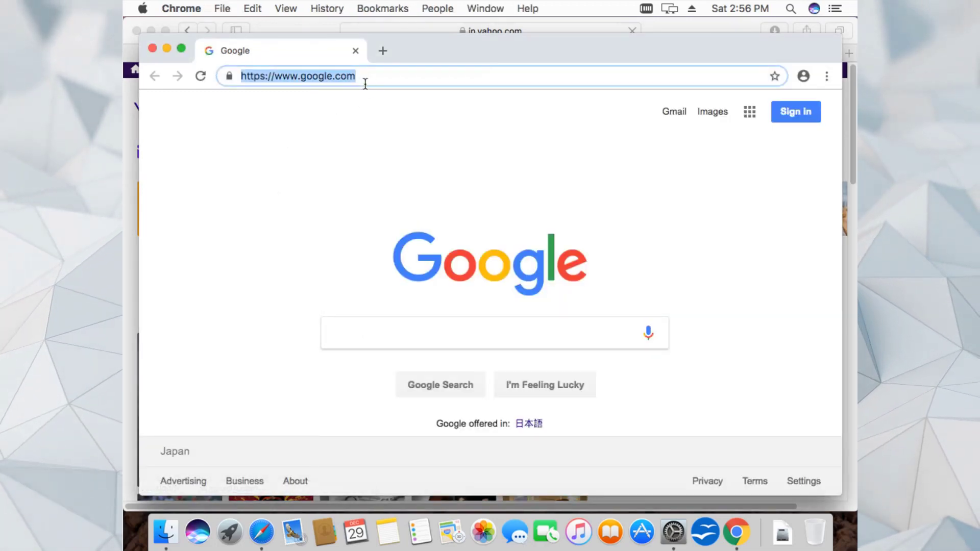
text(w)
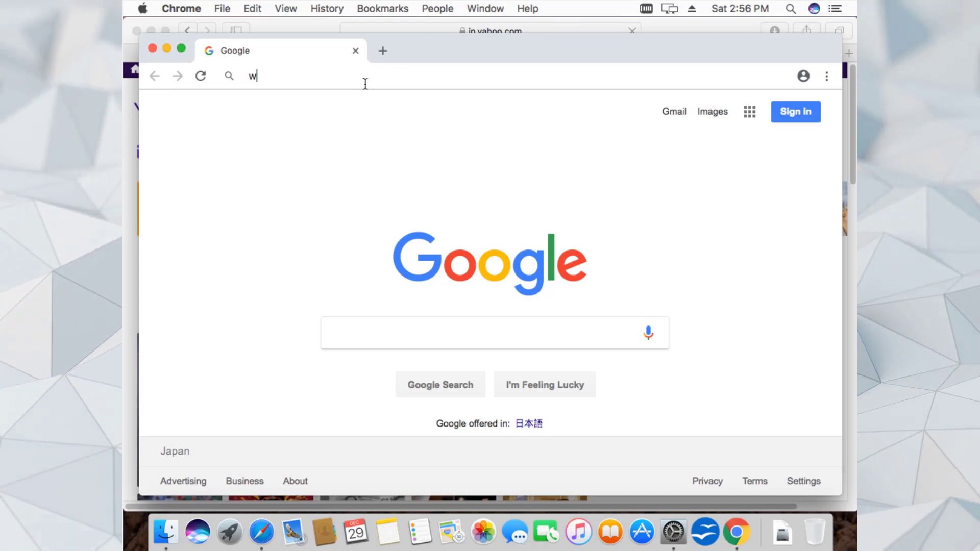
text(hats)
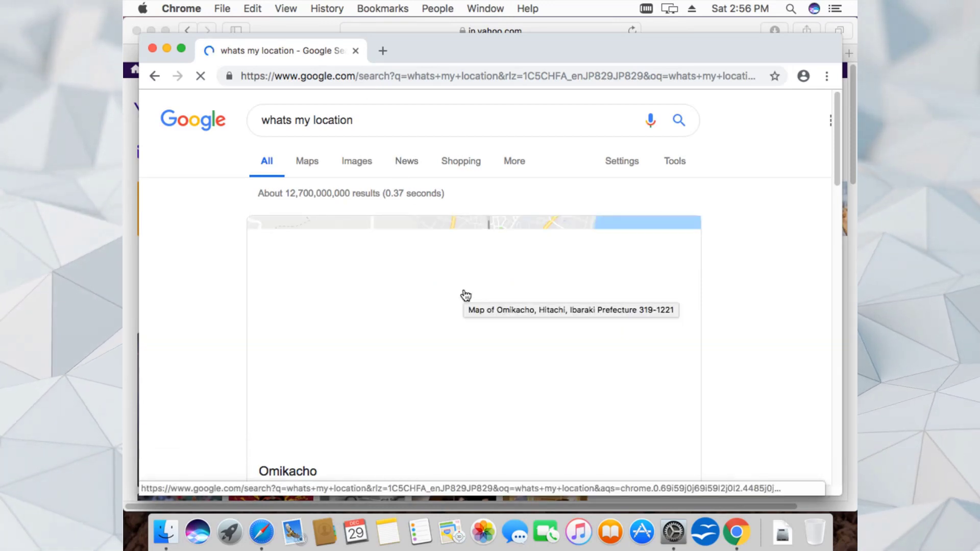
drag(838, 152, 835, 171)
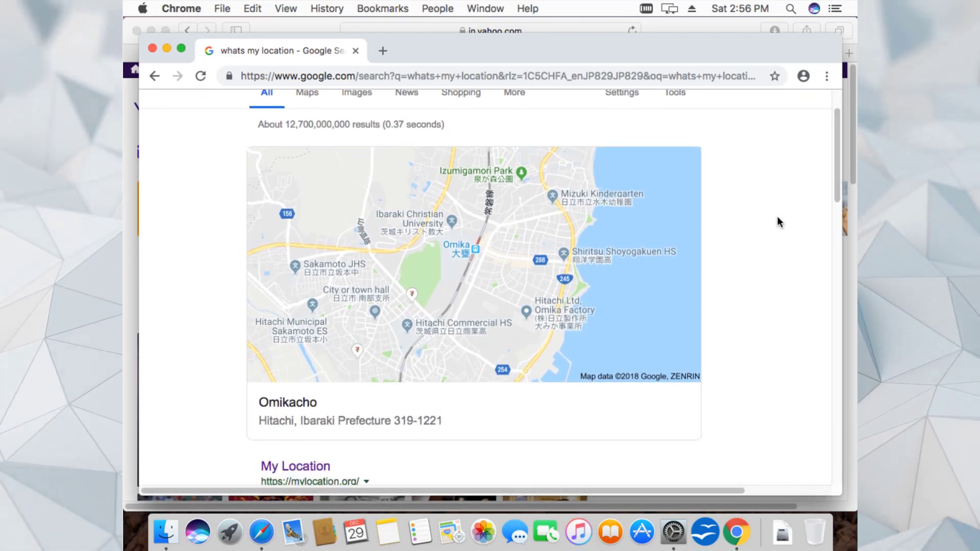
- Close the Chrome, Network preferences, and Safari windows
click(152, 48)
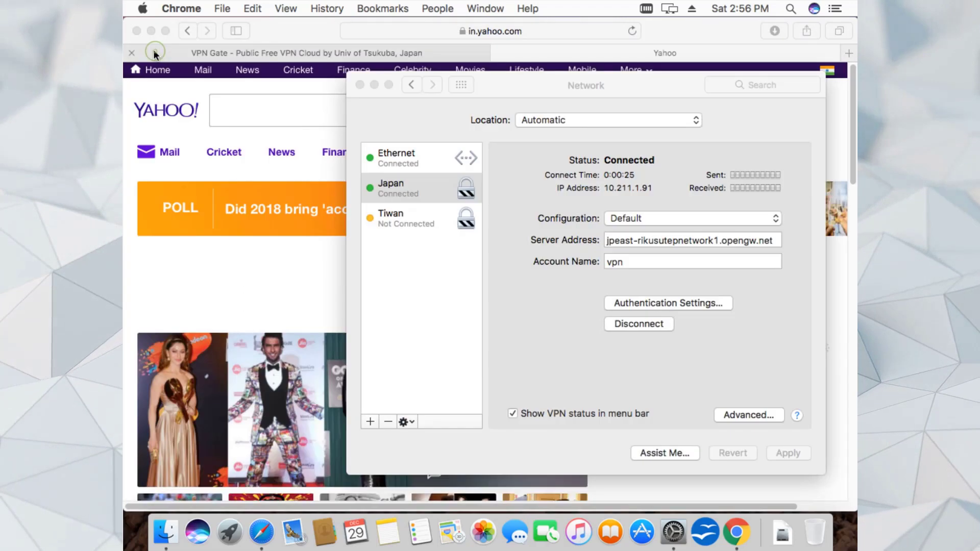
click(362, 84)
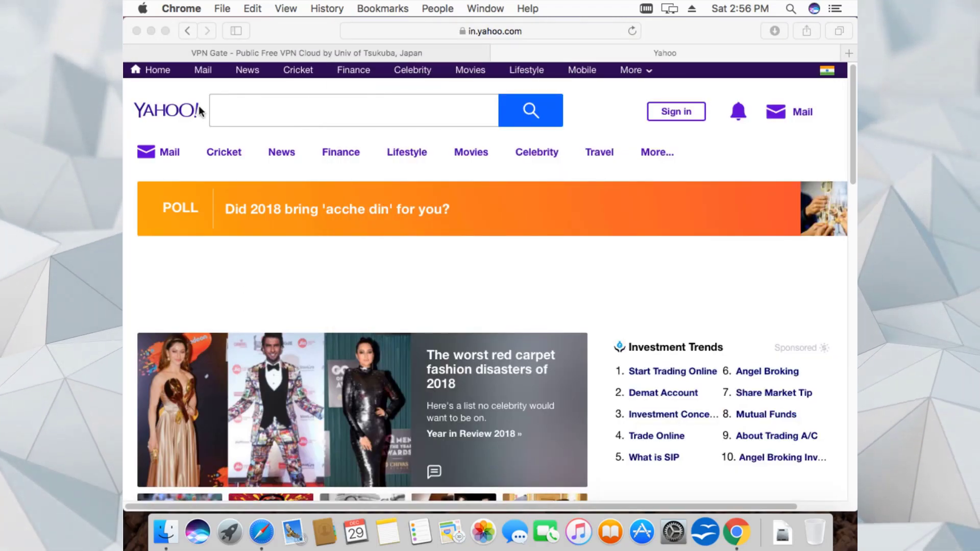
click(136, 31)
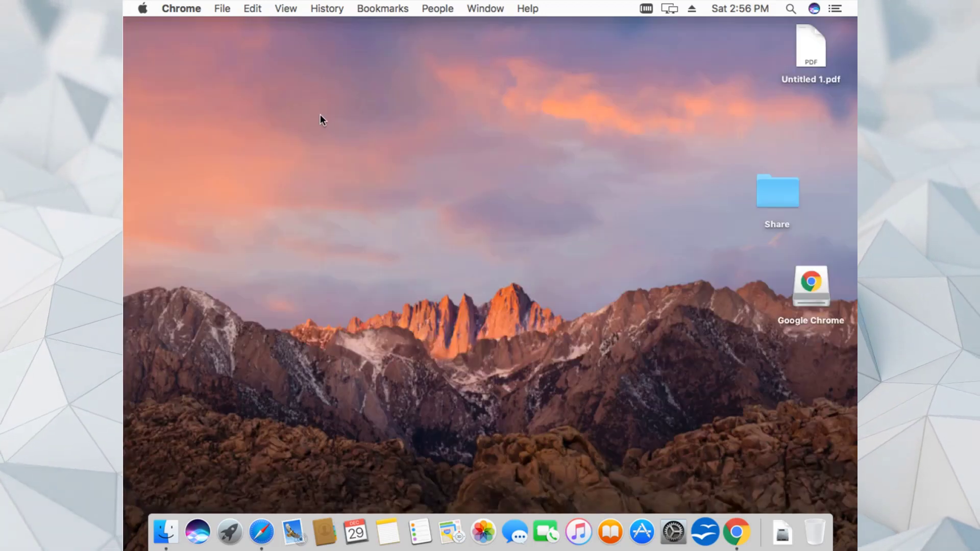